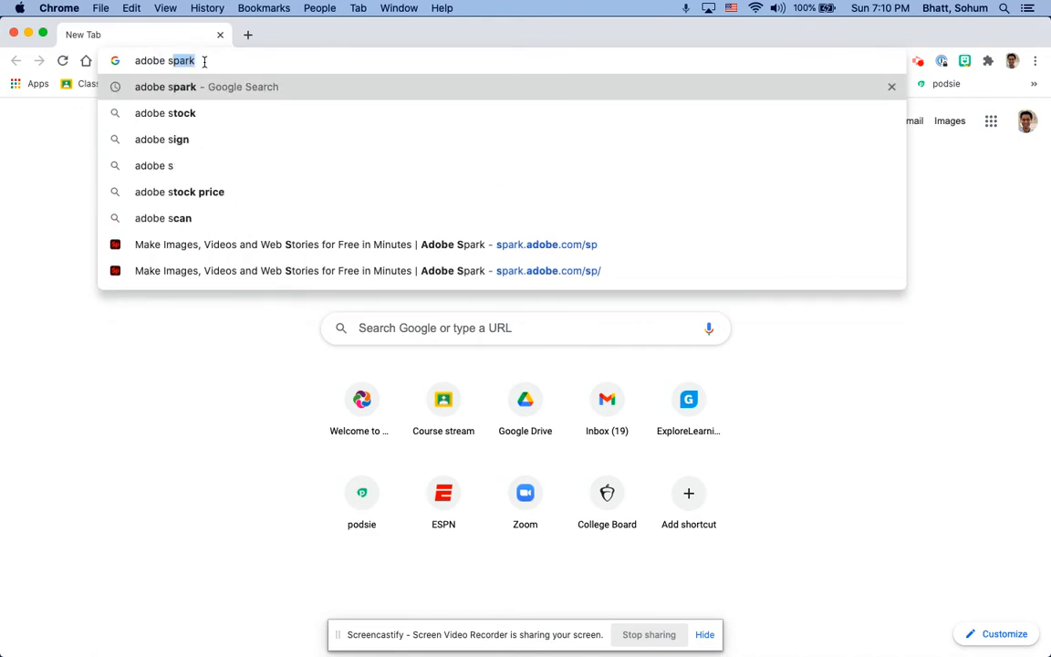
Search the web for adobe spark and open the official Adobe Spark site from the results
{"action": "key", "text": "Return"}
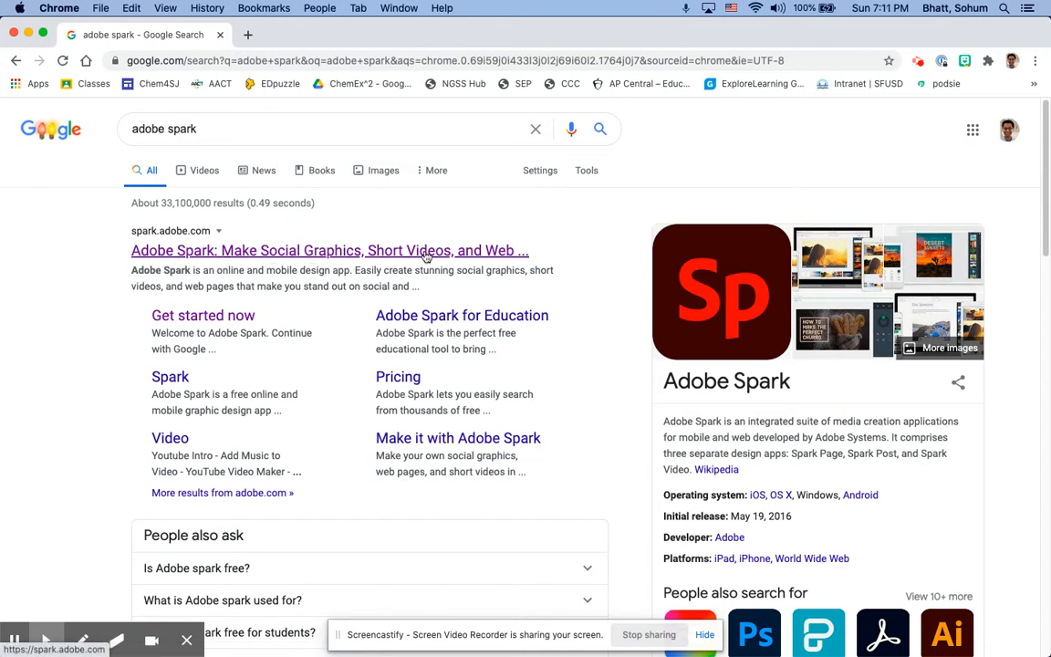
{"action": "left_click", "coordinate": [292, 260]}
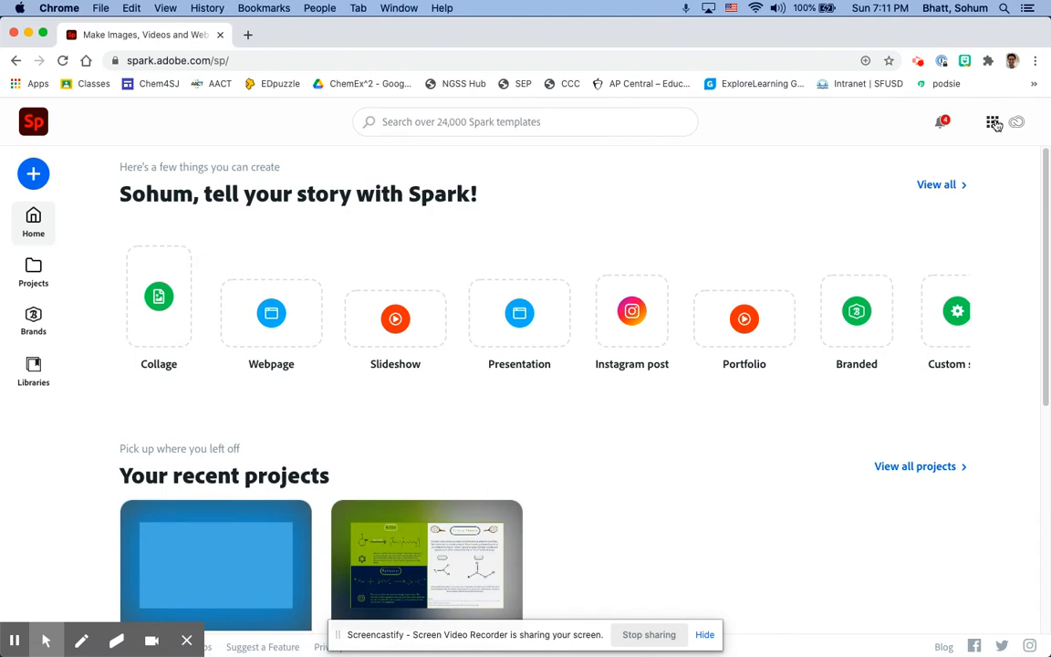
Sign out of the current Adobe Spark account and sign back in with Google
{"action": "left_click", "coordinate": [992, 125]}
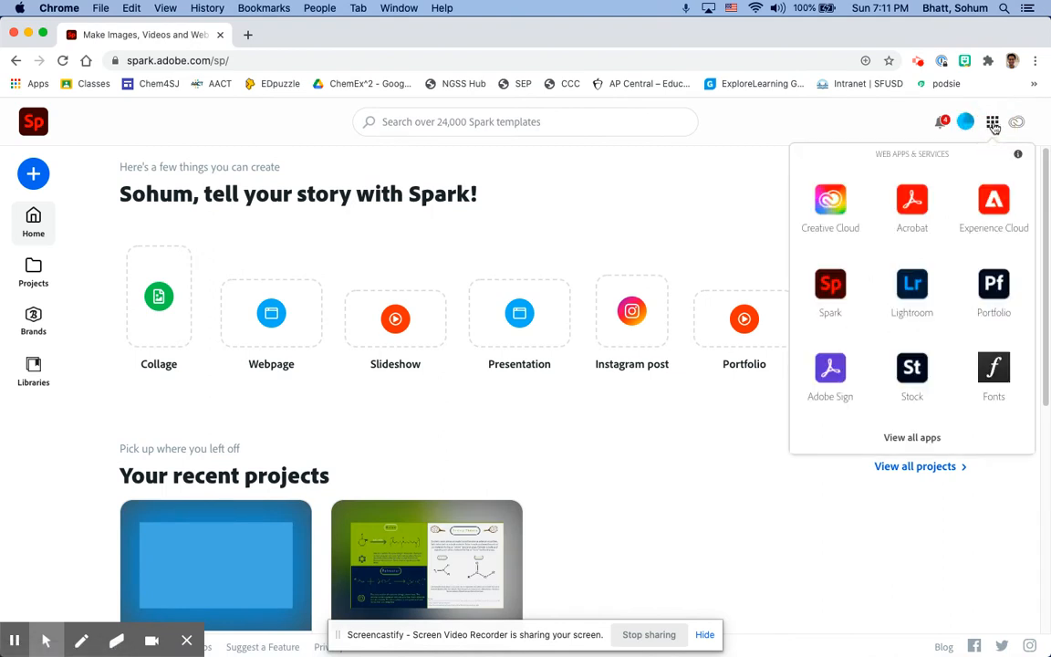
{"action": "left_click", "coordinate": [964, 122]}
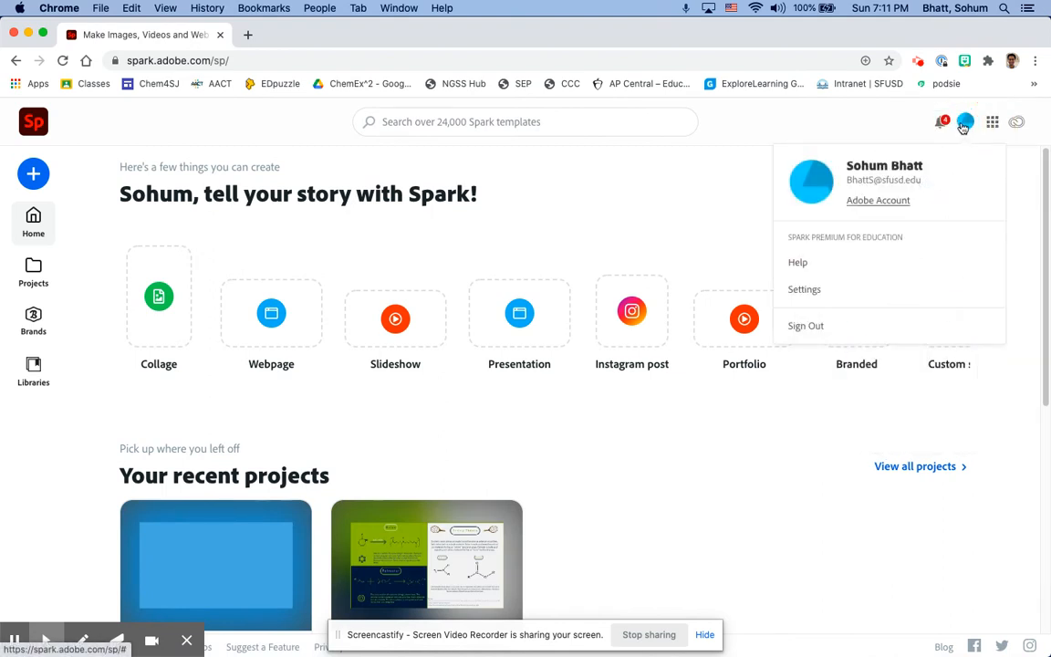
{"action": "left_click", "coordinate": [819, 327]}
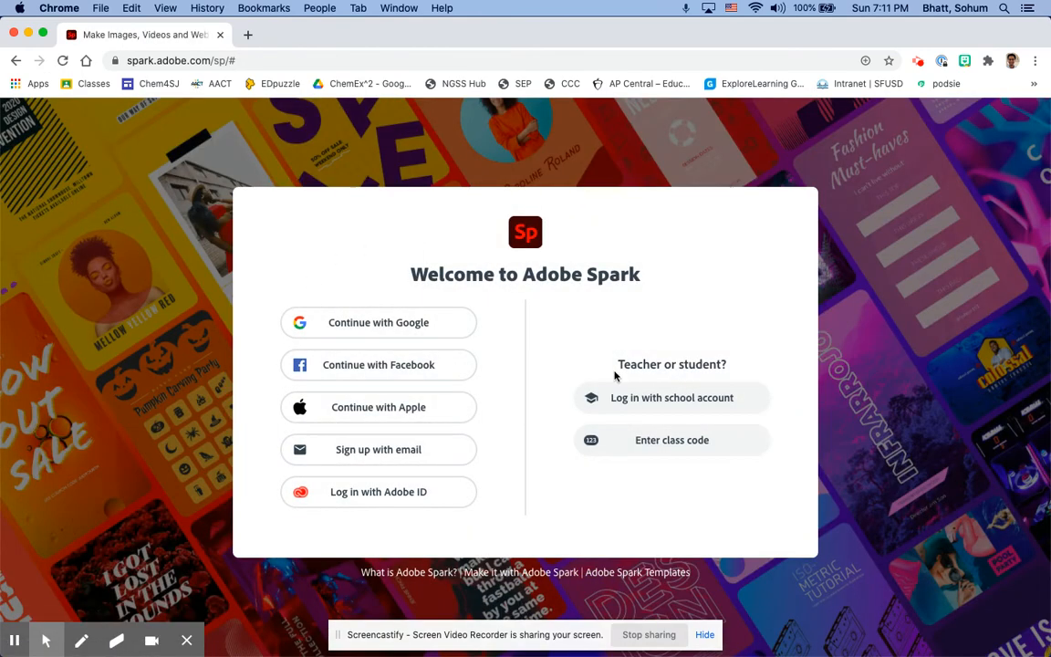
{"action": "left_click", "coordinate": [363, 326]}
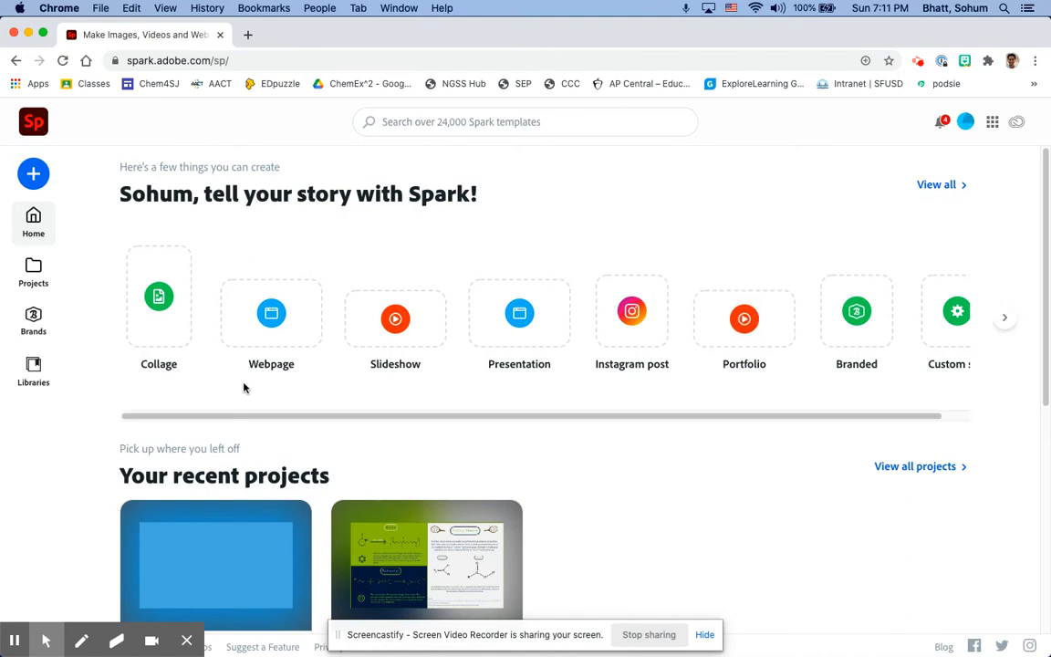
Create a new webpage project and give it the title "Title of Project"
{"action": "left_click", "coordinate": [254, 326]}
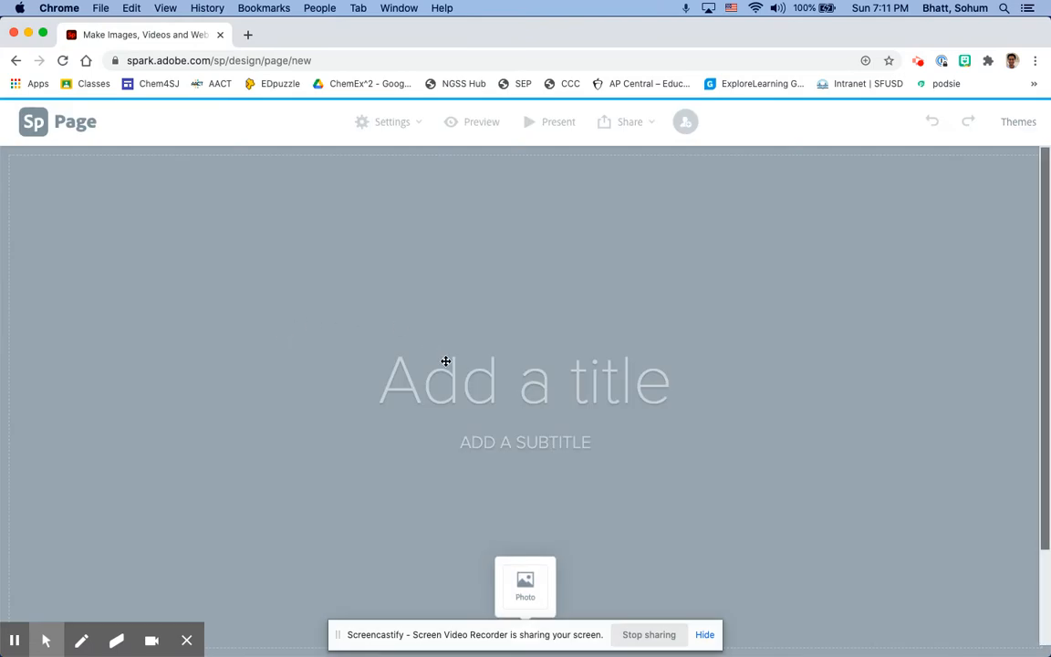
{"action": "left_click", "coordinate": [477, 380]}
{"action": "type", "text": "Title of PRoj"}
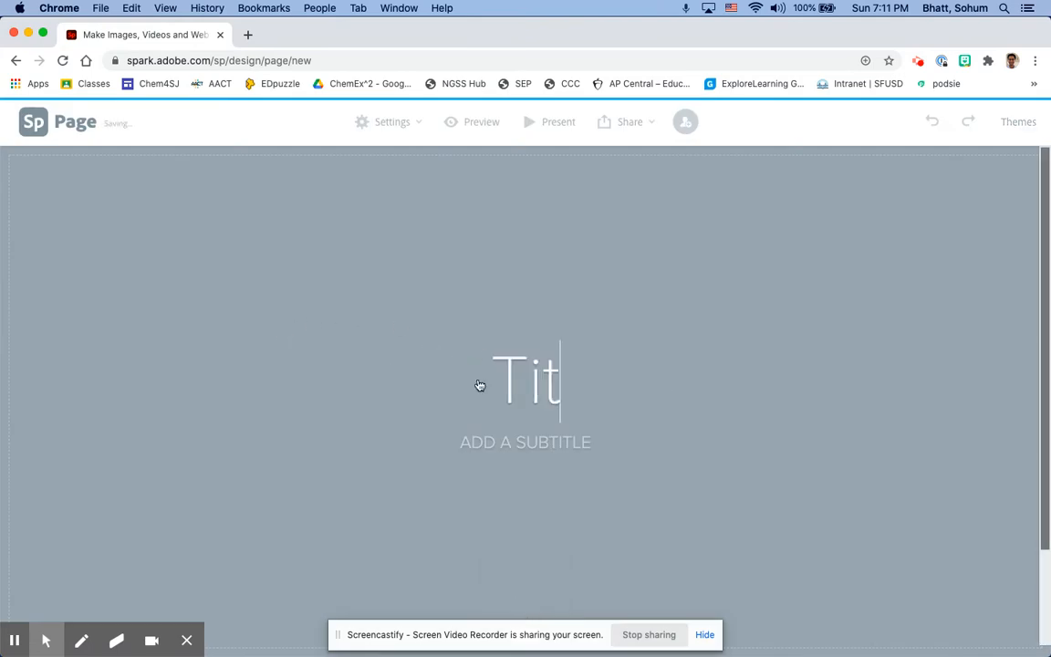
{"action": "key", "text": "BackSpace"}
{"action": "key", "text": "BackSpace"}
{"action": "key", "text": "BackSpace"}
{"action": "type", "text": "roject"}
Enter the author's name as the webpage's subtitle
{"action": "left_click", "coordinate": [516, 441]}
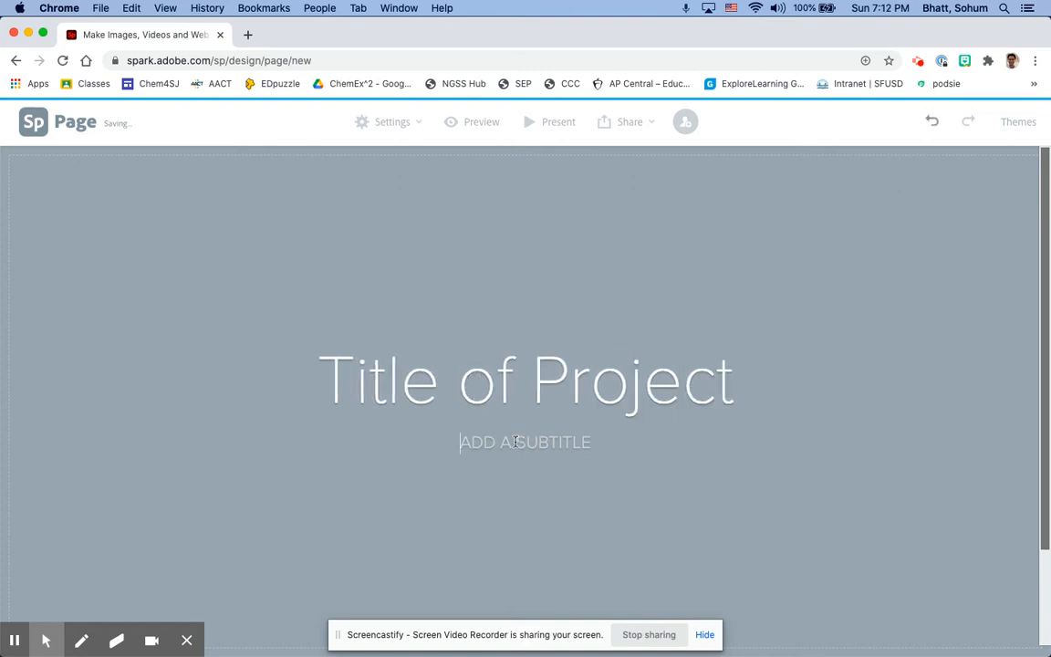
{"action": "type", "text": "MR. BHATT"}
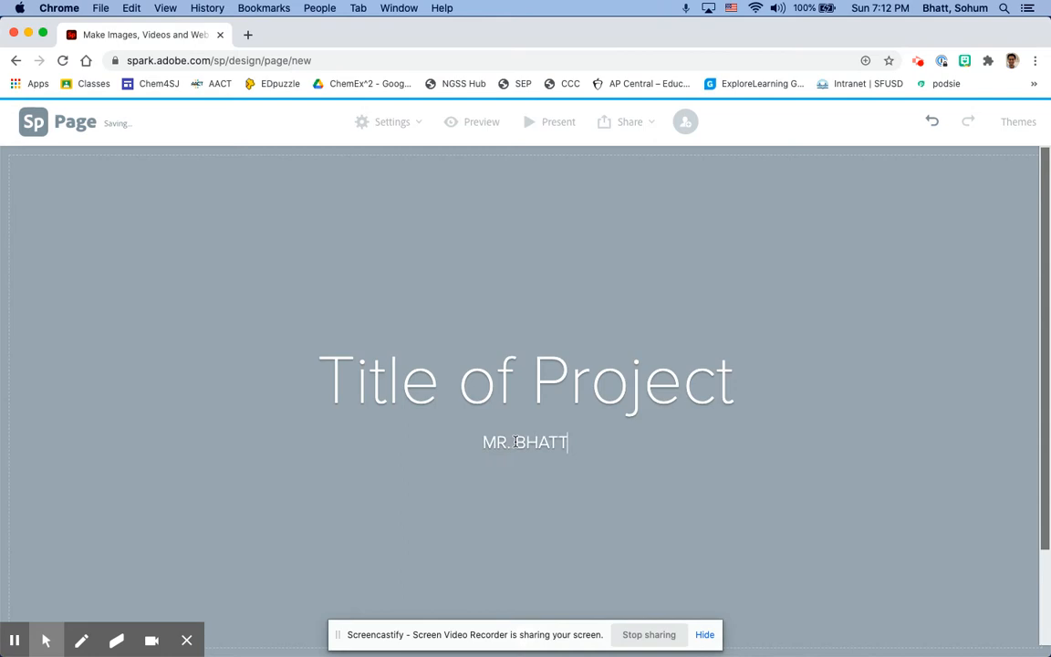
{"action": "left_click", "coordinate": [461, 316]}
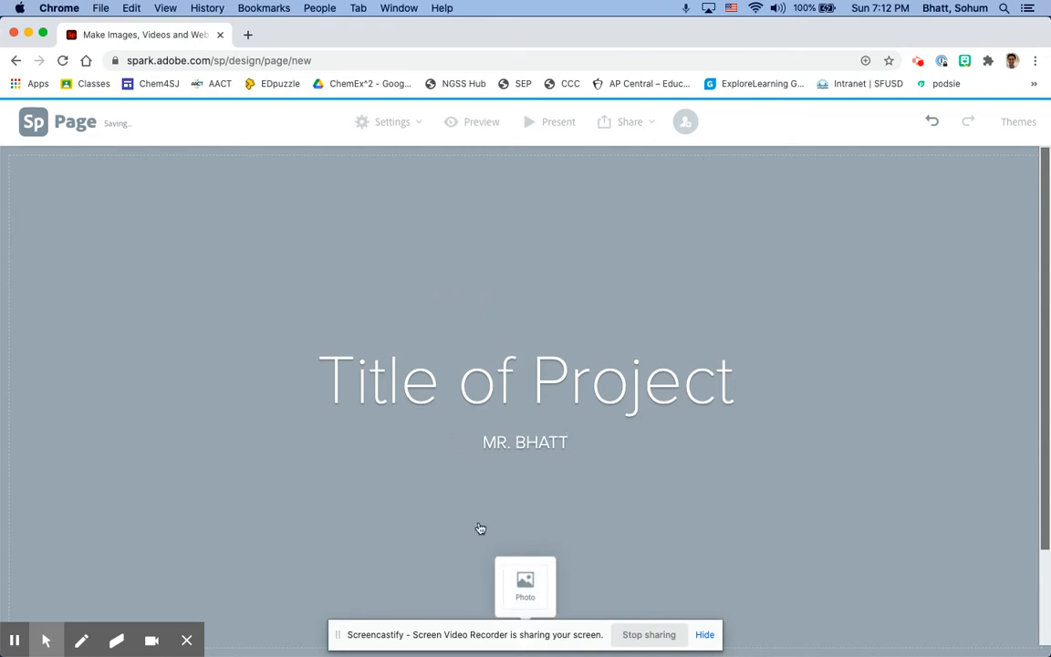
{"action": "scroll", "coordinate": [479, 508], "scroll_direction": "down", "scroll_amount": 1}
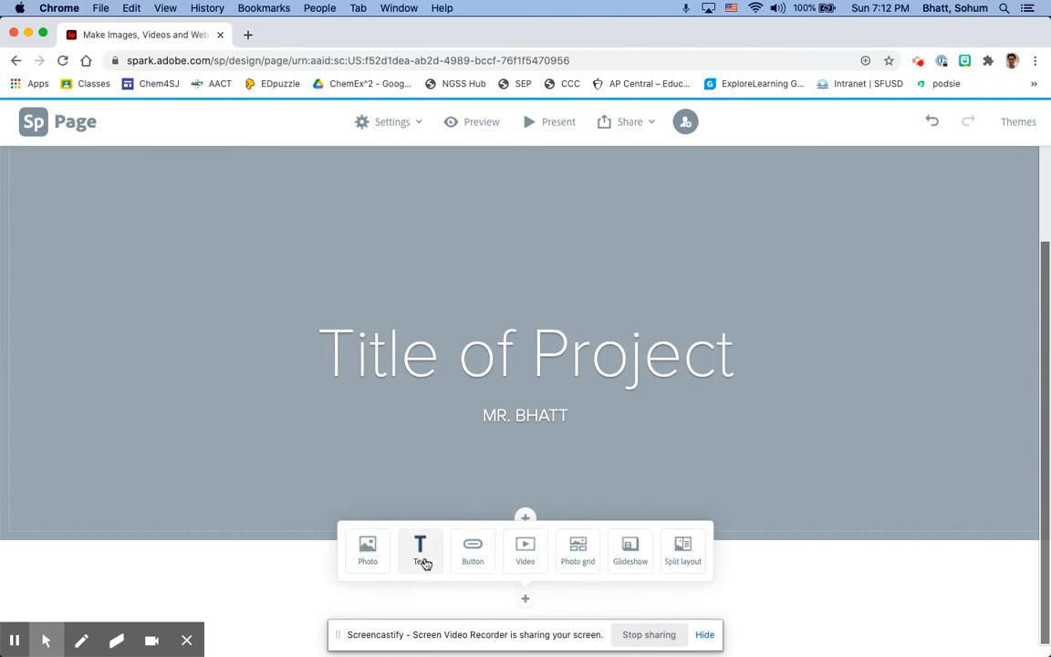
{"action": "left_click", "coordinate": [371, 553]}
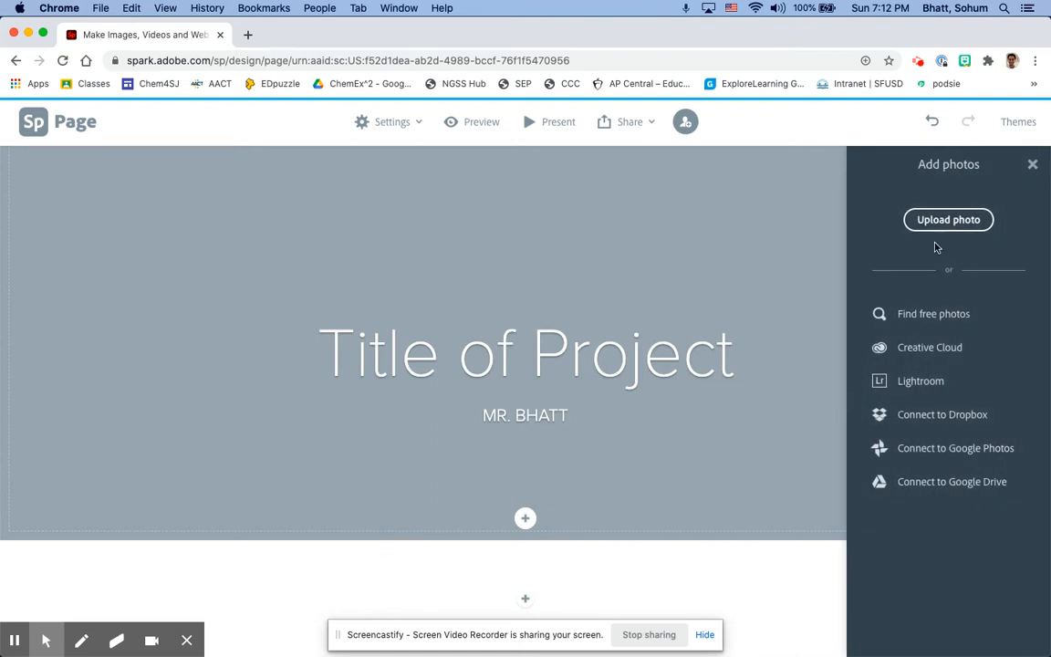
{"action": "left_click", "coordinate": [1031, 164]}
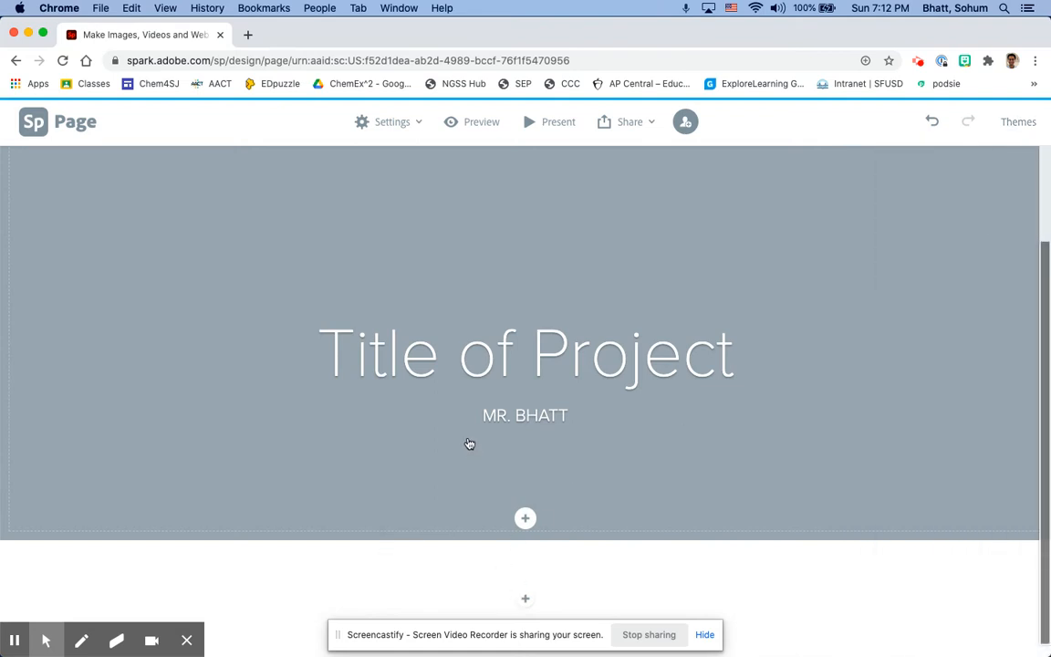
Search the free photos for chemistry and set the blue hexagon pattern as the title section's background
{"action": "scroll", "coordinate": [490, 567], "scroll_direction": "up", "scroll_amount": 1}
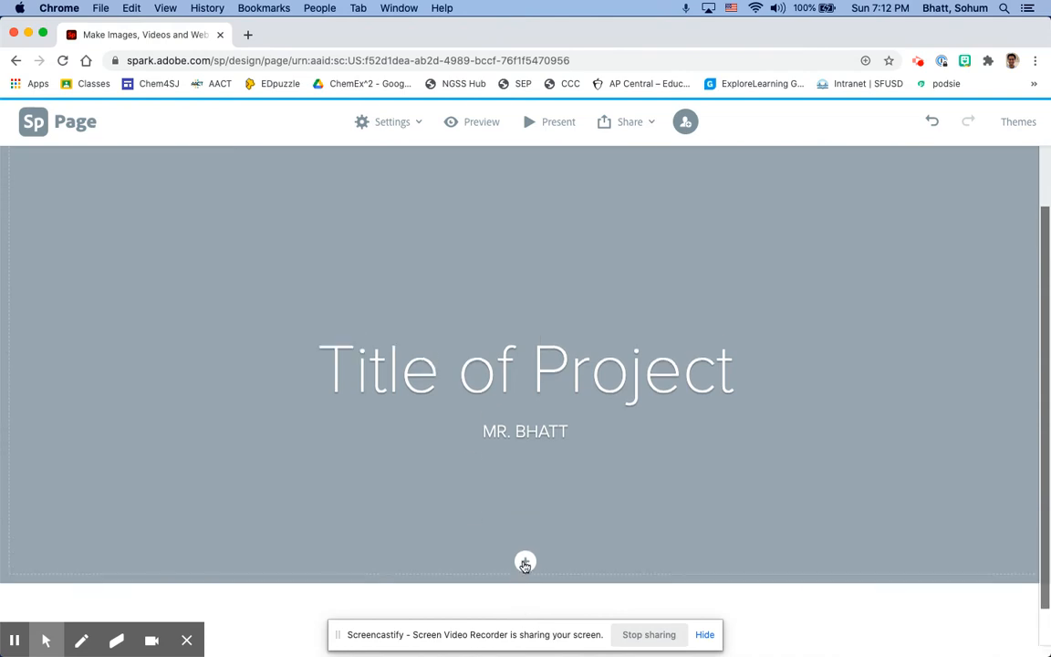
{"action": "left_click", "coordinate": [525, 563]}
{"action": "left_click", "coordinate": [526, 580]}
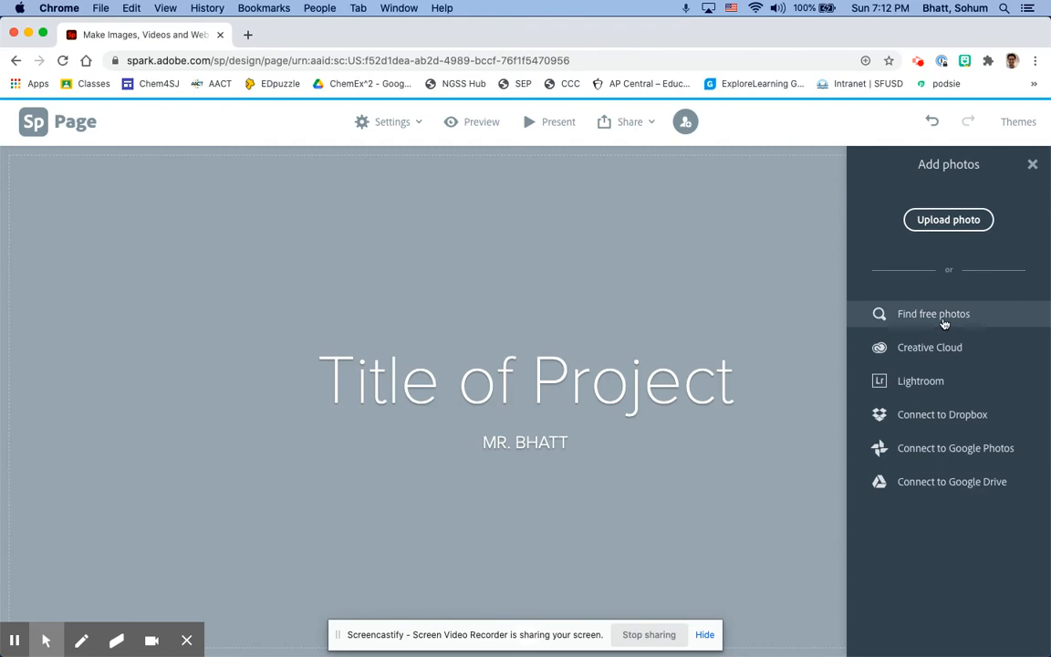
{"action": "left_click", "coordinate": [944, 324]}
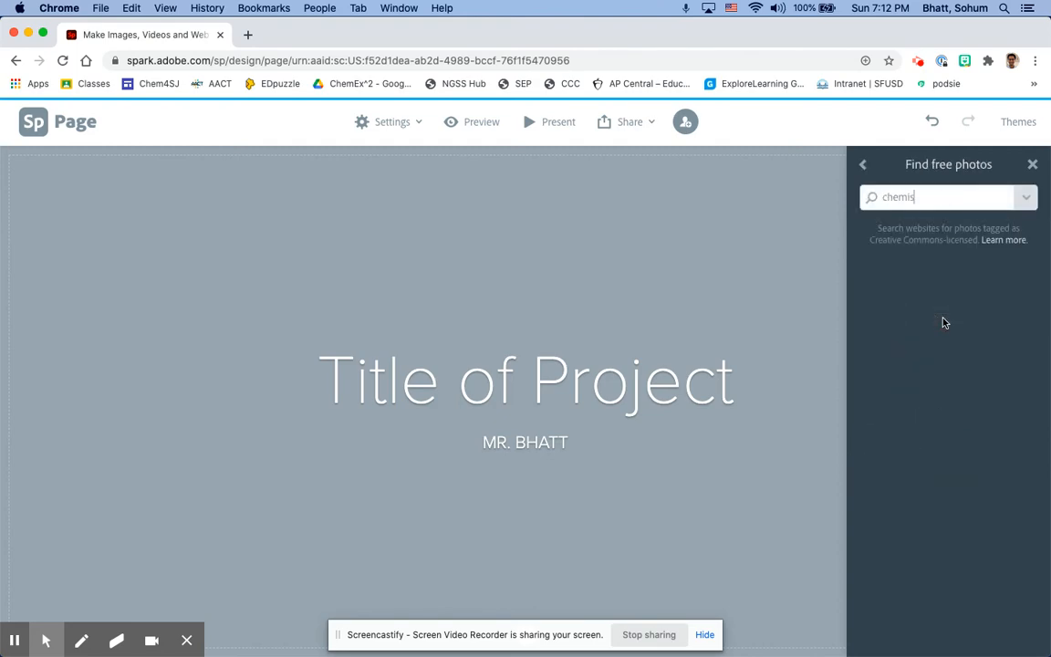
{"action": "type", "text": "chemistry"}
{"action": "key", "text": "Return"}
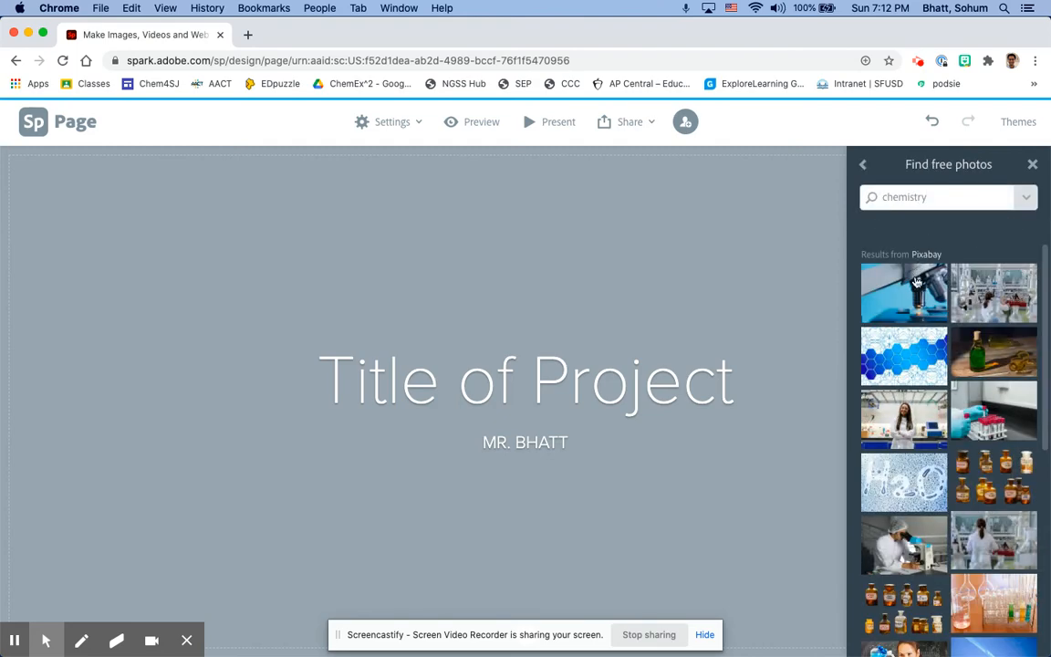
{"action": "left_click", "coordinate": [918, 366]}
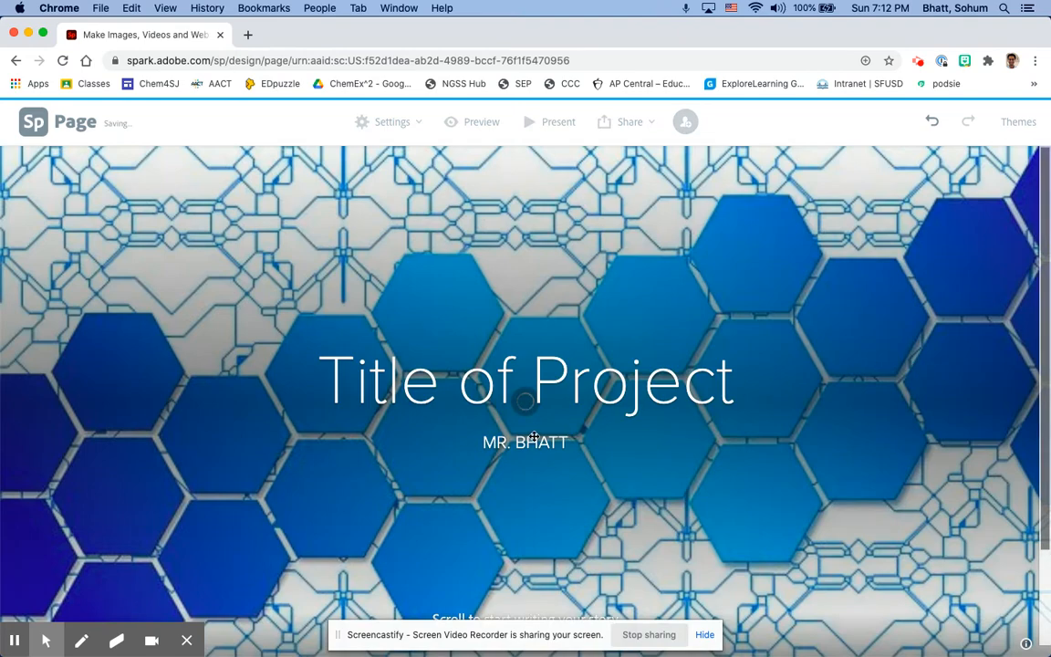
Review the content types that can be added below the title and the webpage's sharing options
{"action": "scroll", "coordinate": [530, 435], "scroll_direction": "down", "scroll_amount": 3}
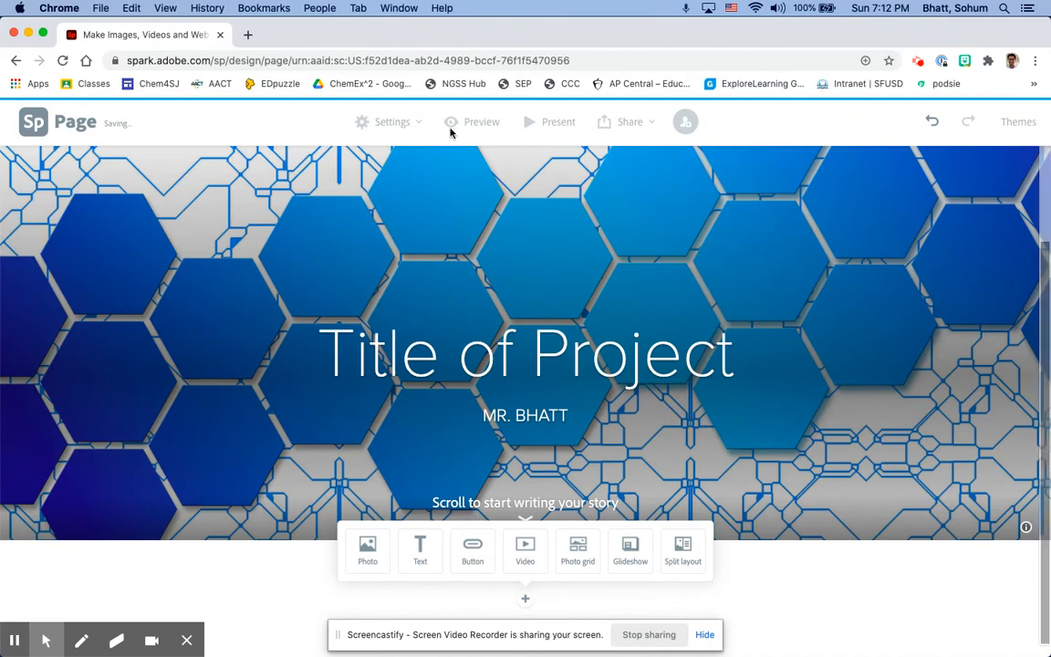
{"action": "left_click", "coordinate": [643, 127]}
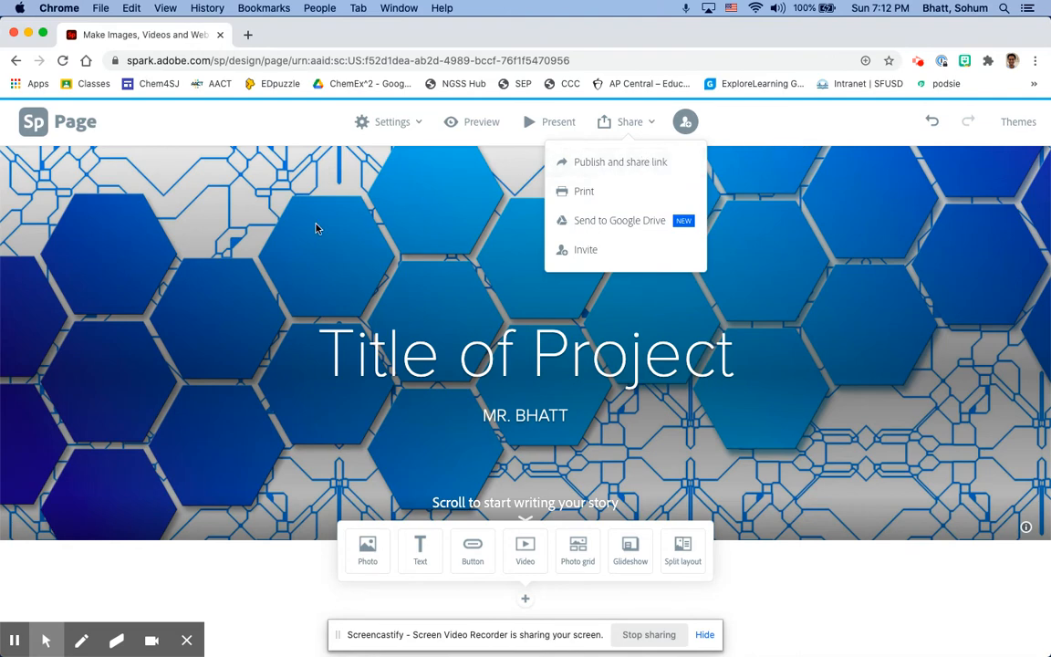
{"action": "left_click", "coordinate": [212, 142]}
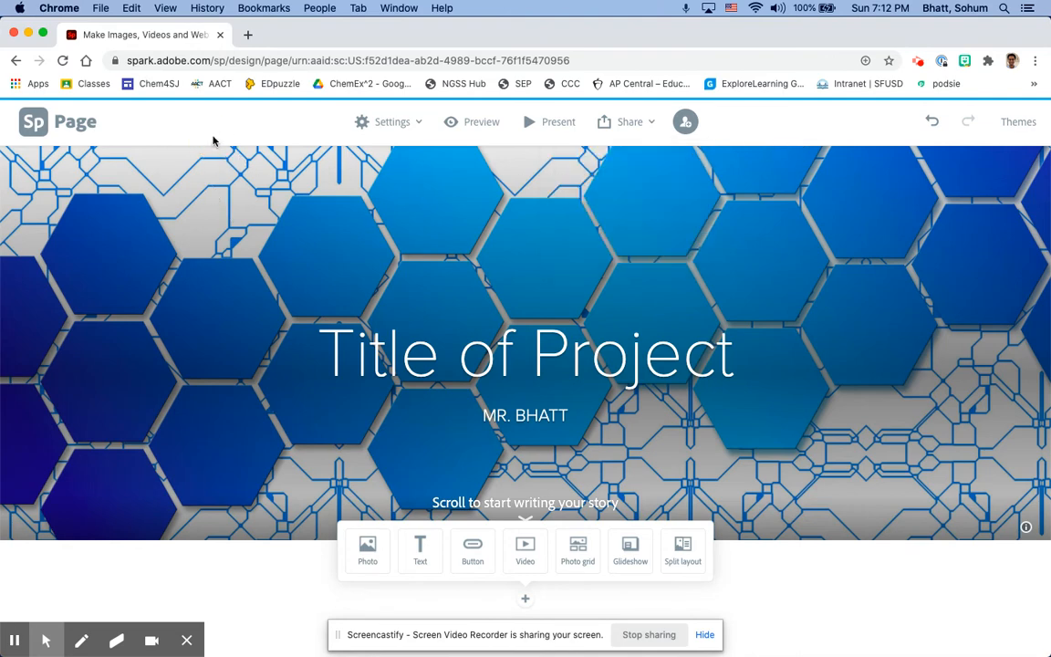
Create a new presentation project from the home page, titled "Project Title", with the author's name as subtitle
{"action": "left_click", "coordinate": [16, 61]}
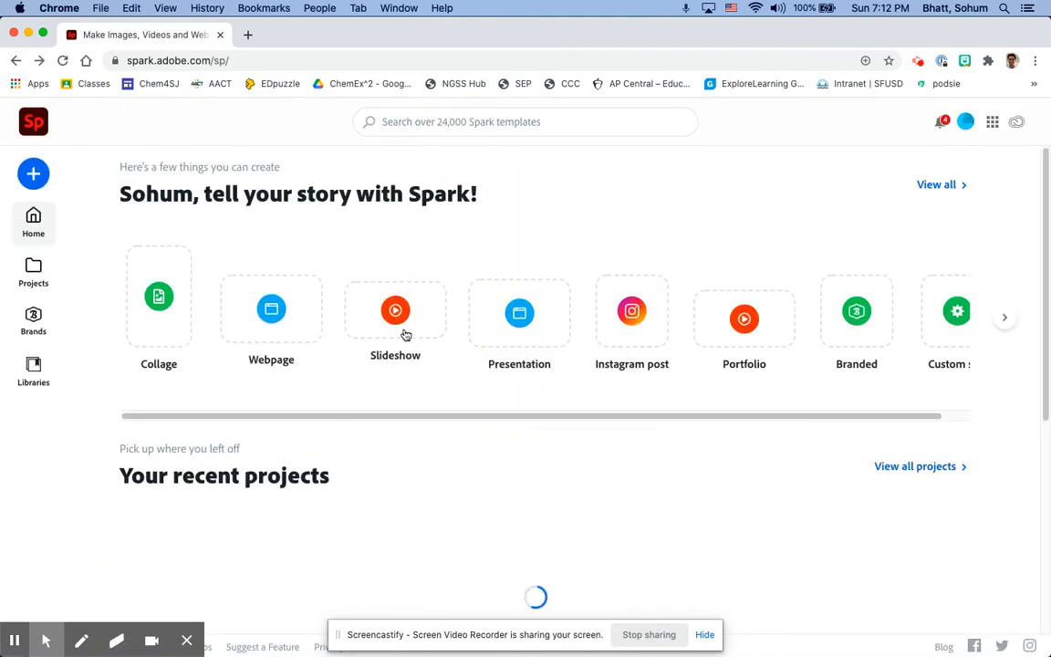
{"action": "left_click", "coordinate": [518, 324]}
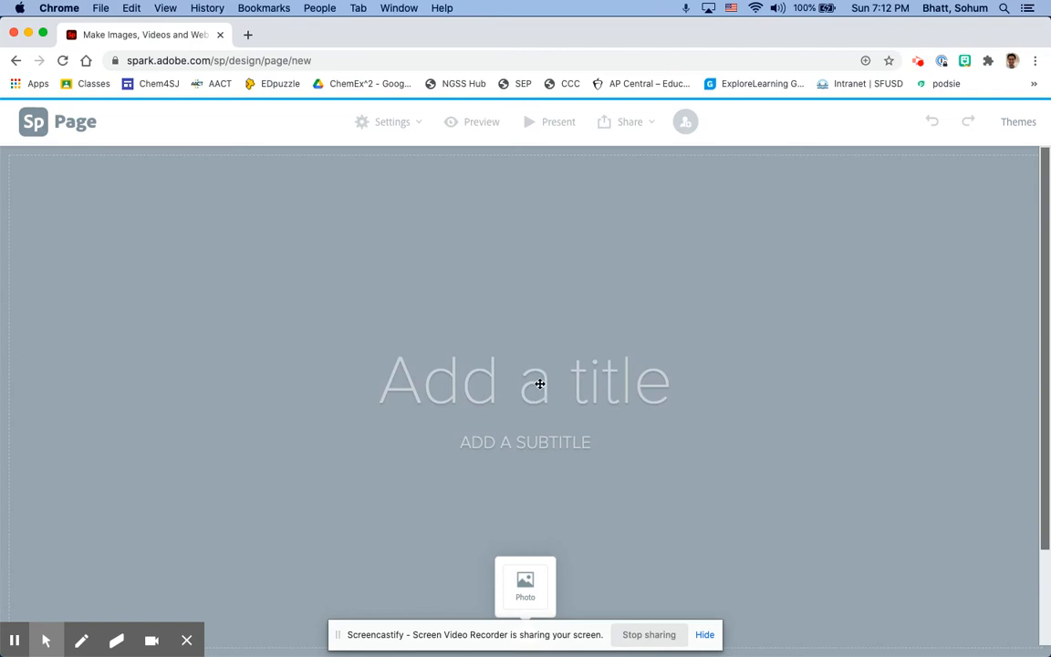
{"action": "left_click", "coordinate": [537, 393]}
{"action": "type", "text": "Project Title"}
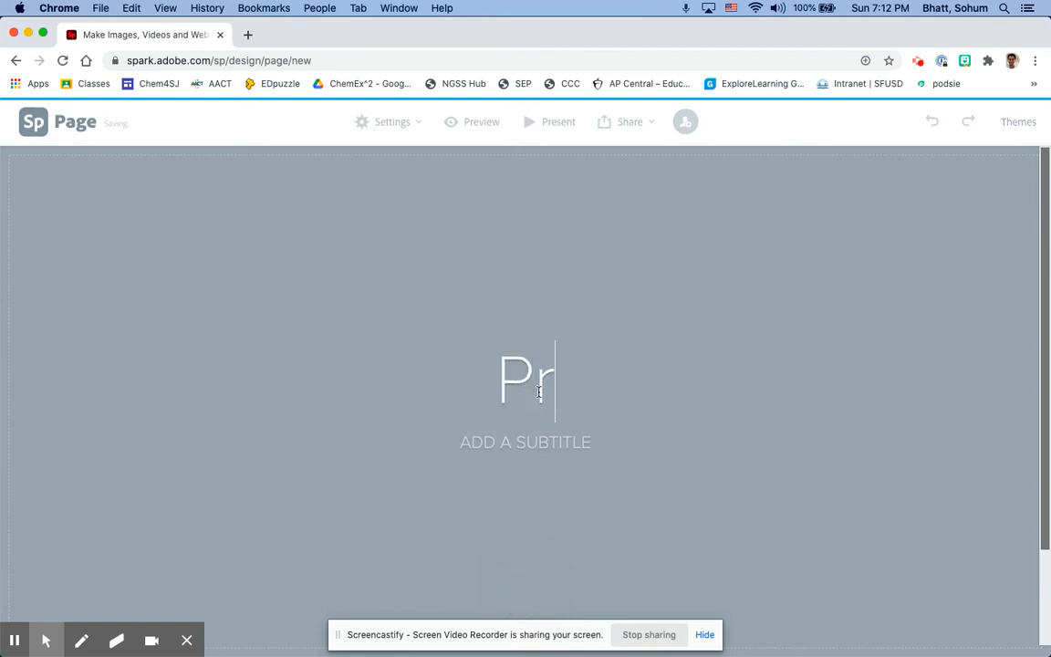
{"action": "left_click", "coordinate": [533, 440]}
{"action": "type", "text": "MR. BHATT"}
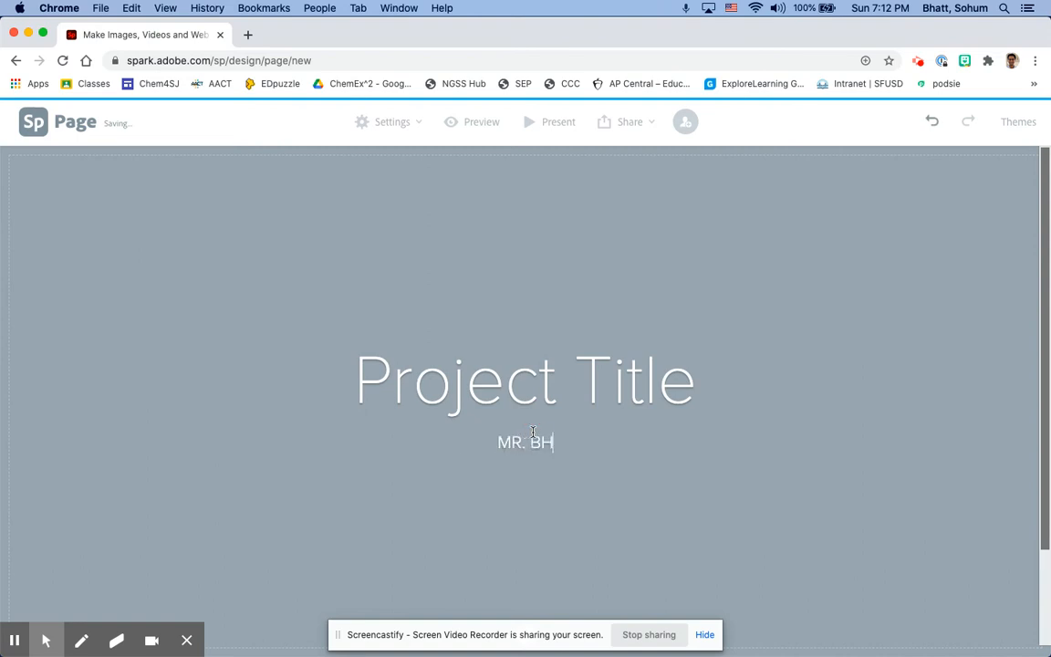
Review the content types and sharing options available for the presentation
{"action": "scroll", "coordinate": [520, 401], "scroll_direction": "down", "scroll_amount": 2}
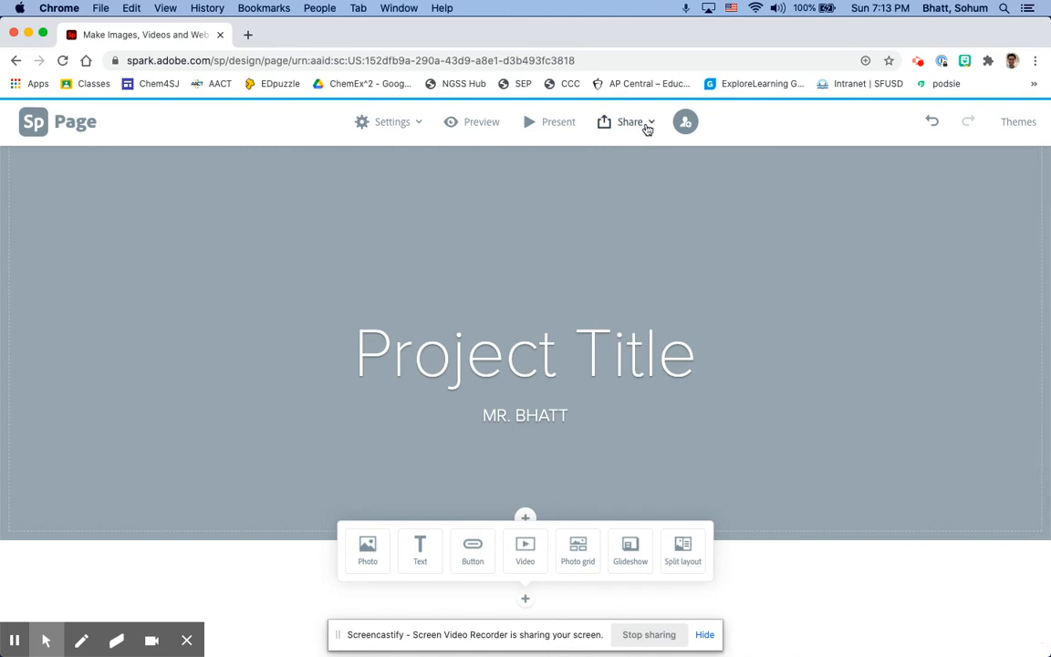
{"action": "left_click", "coordinate": [645, 129]}
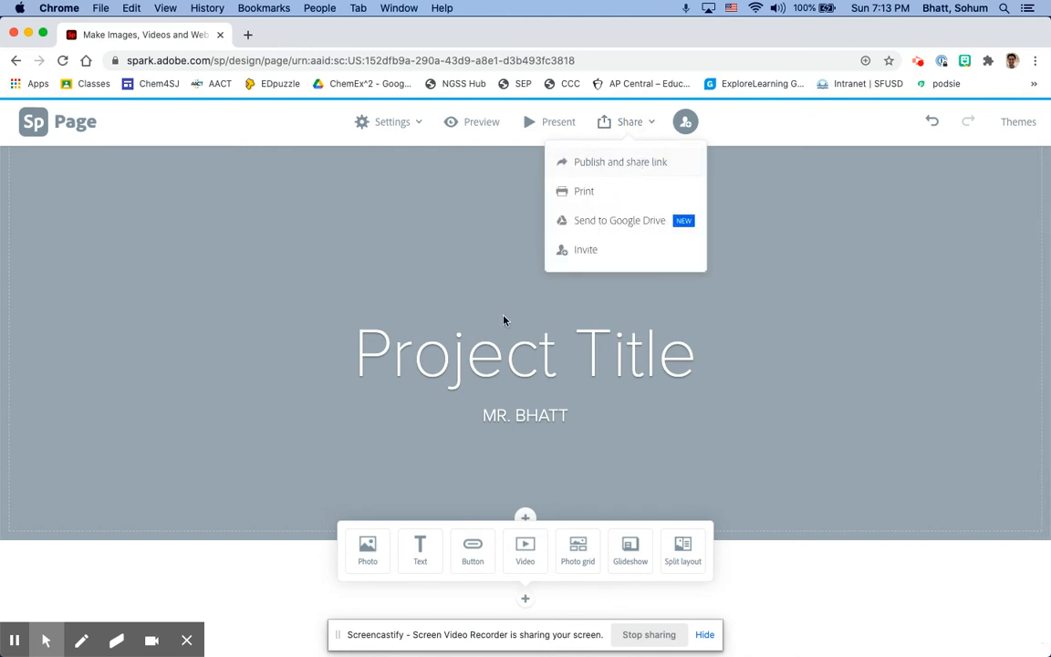
{"action": "left_click", "coordinate": [688, 131]}
Start a new portfolio video project from the home page with the title "This is the title"
{"action": "left_click", "coordinate": [16, 61]}
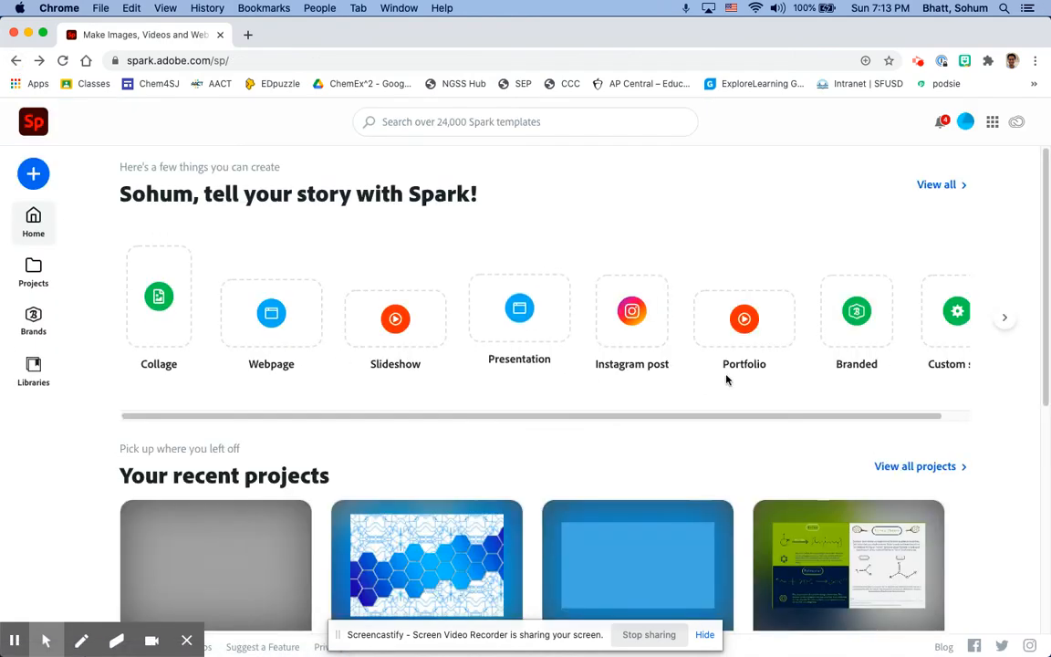
{"action": "left_click", "coordinate": [743, 338]}
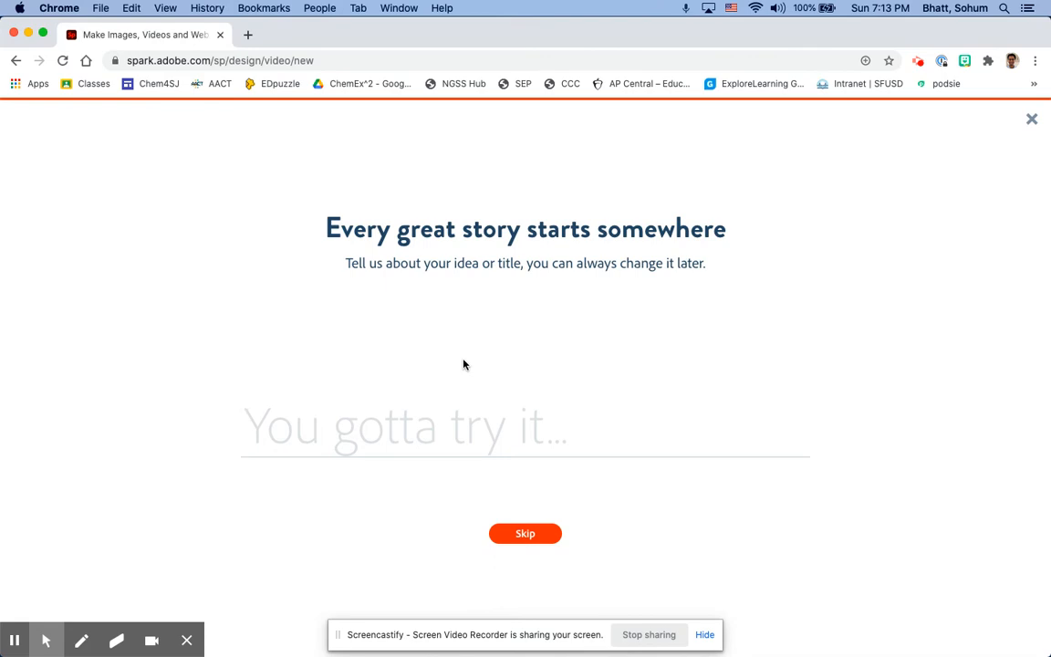
{"action": "type", "text": "This is the title"}
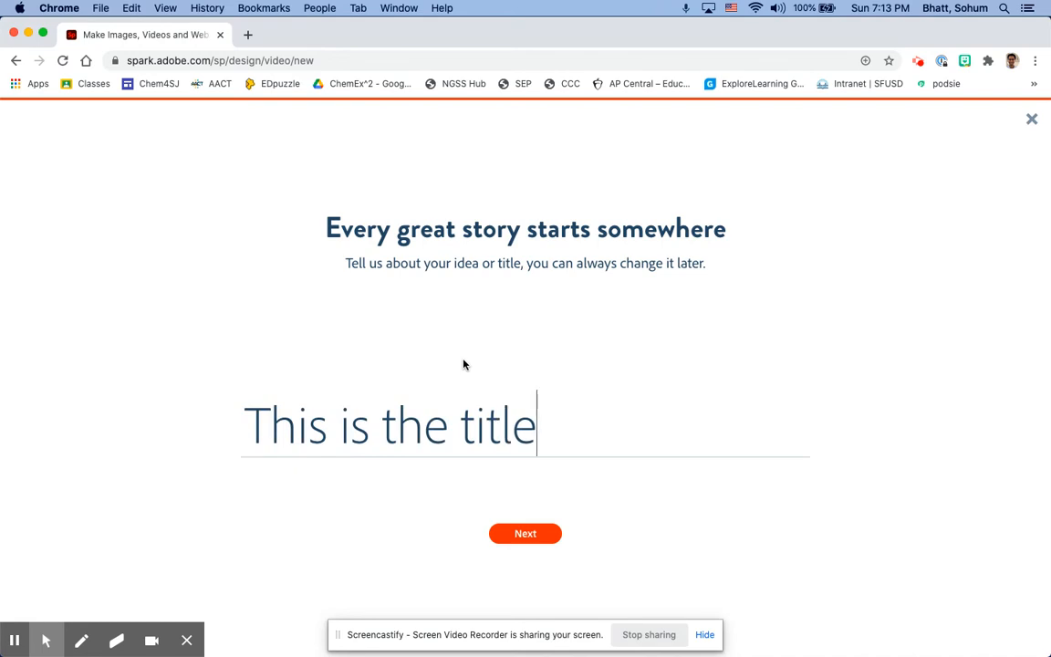
{"action": "left_click", "coordinate": [527, 536]}
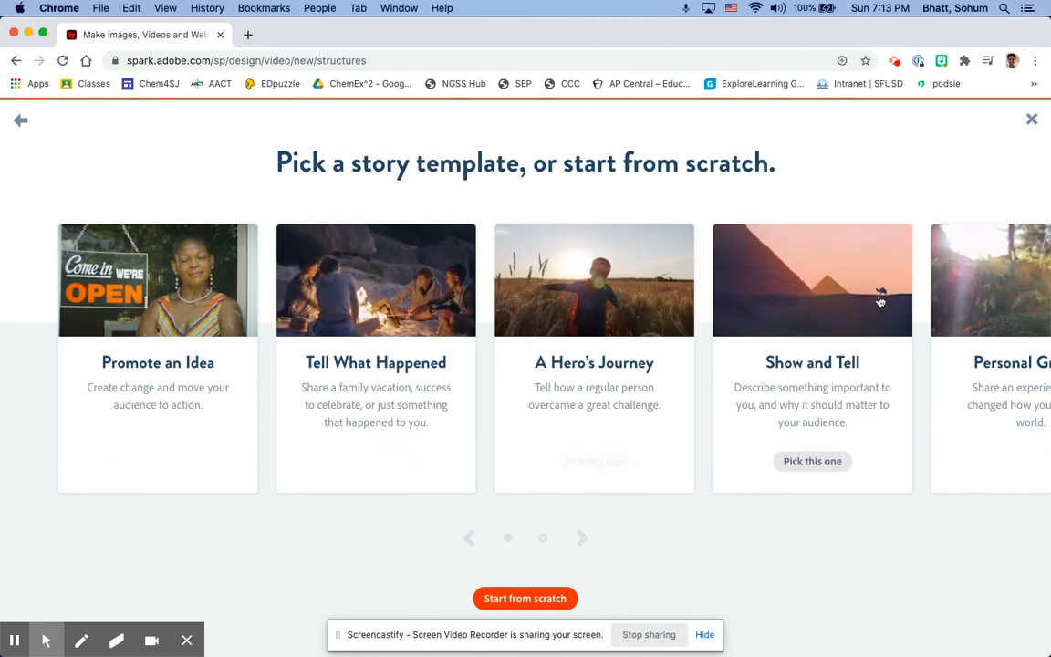
Choose the Teach a Lesson story template for the video and dismiss the welcome tutorial
{"action": "left_click", "coordinate": [582, 537]}
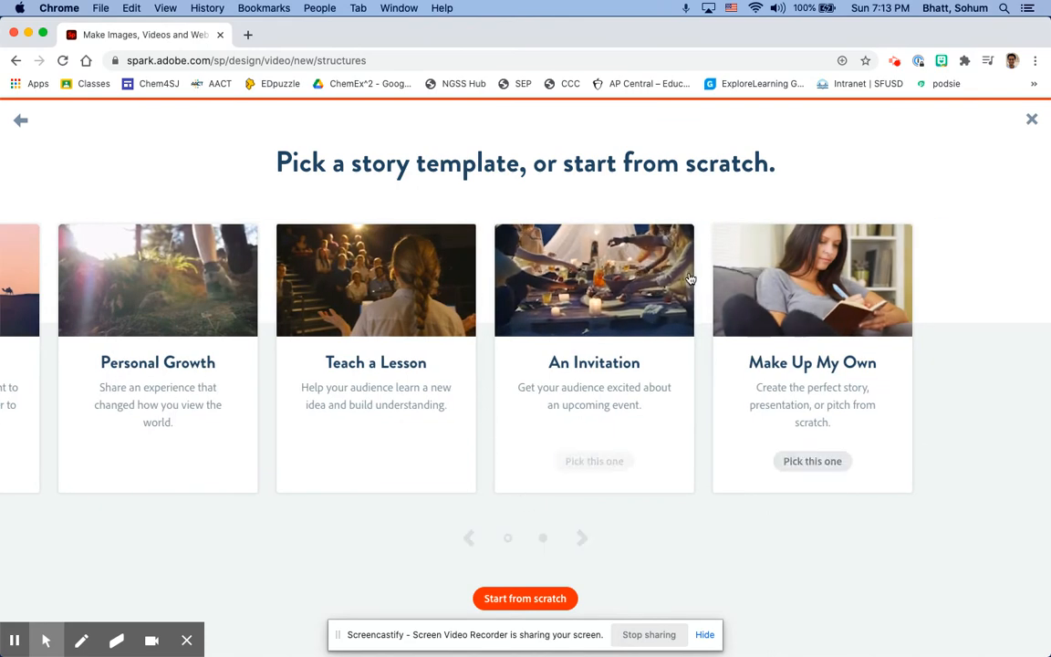
{"action": "left_click", "coordinate": [383, 312]}
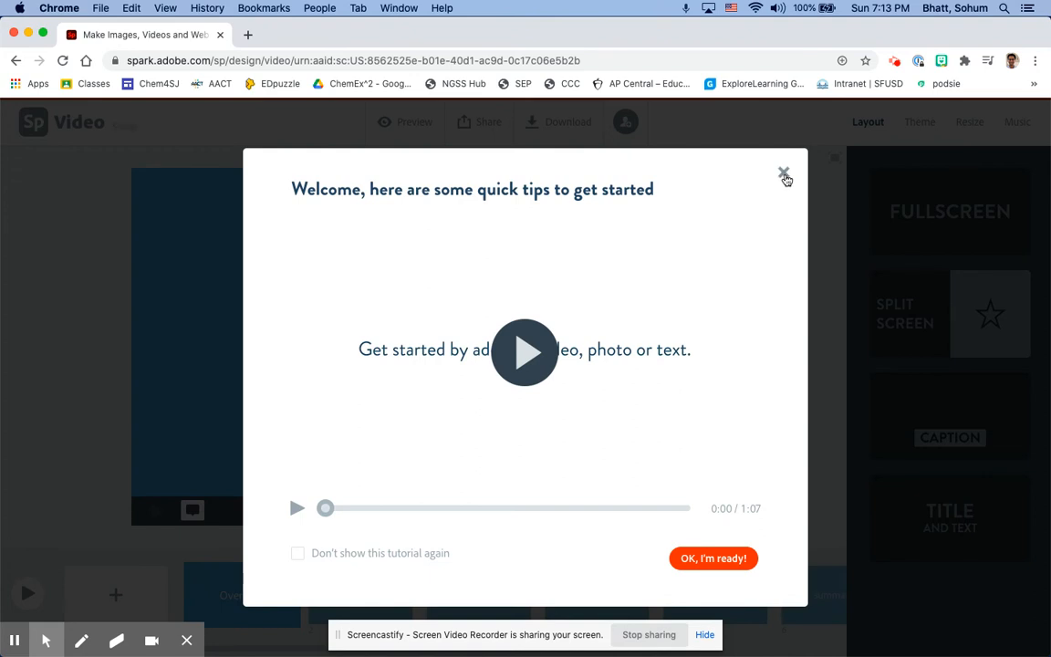
{"action": "left_click", "coordinate": [784, 174]}
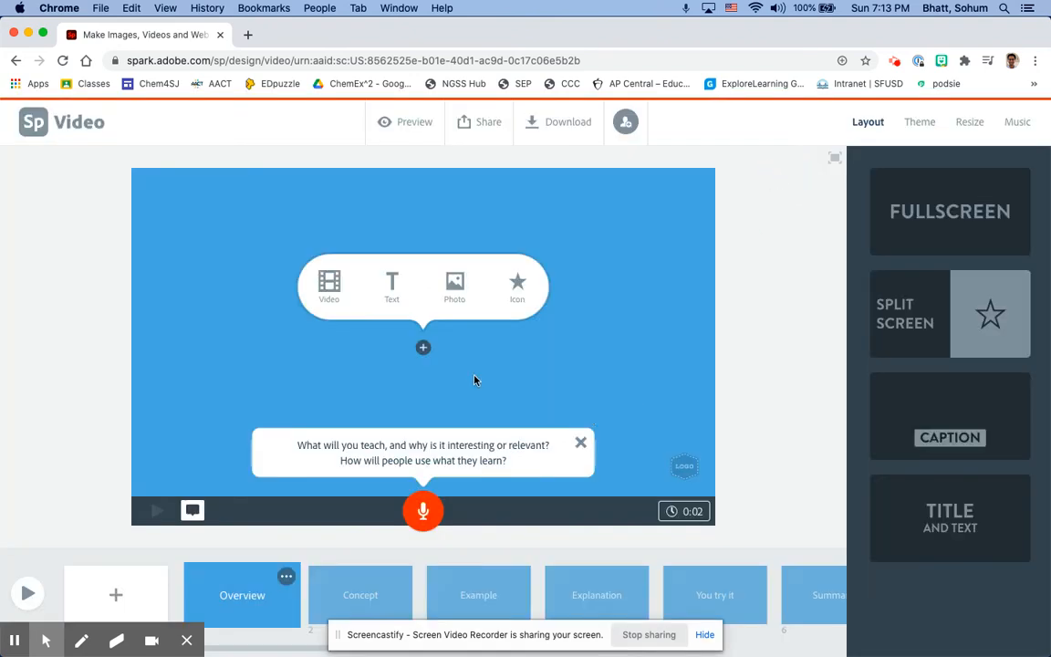
Add the text "This is the first frame" to the Overview slide and try its smaller and larger text sizes
{"action": "left_click", "coordinate": [391, 282]}
{"action": "type", "text": "This is the first frame"}
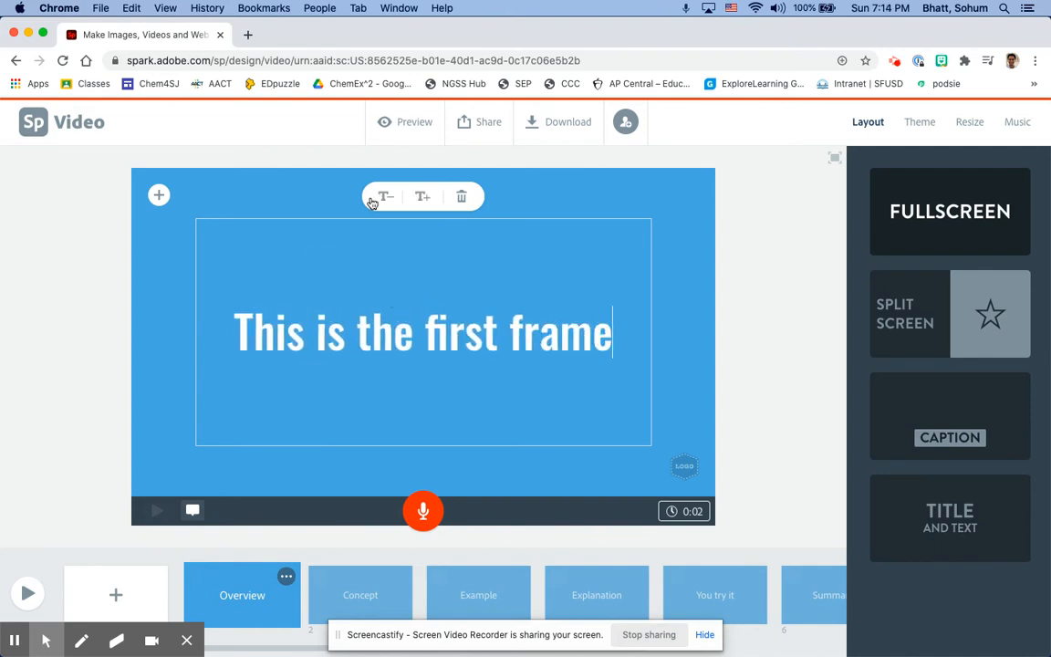
{"action": "left_click", "coordinate": [385, 197]}
{"action": "left_click", "coordinate": [417, 201]}
{"action": "left_click", "coordinate": [53, 272]}
Open the Concept slide, dismissing the text alignment tip, and apply the Noir theme to the video
{"action": "left_click", "coordinate": [354, 597]}
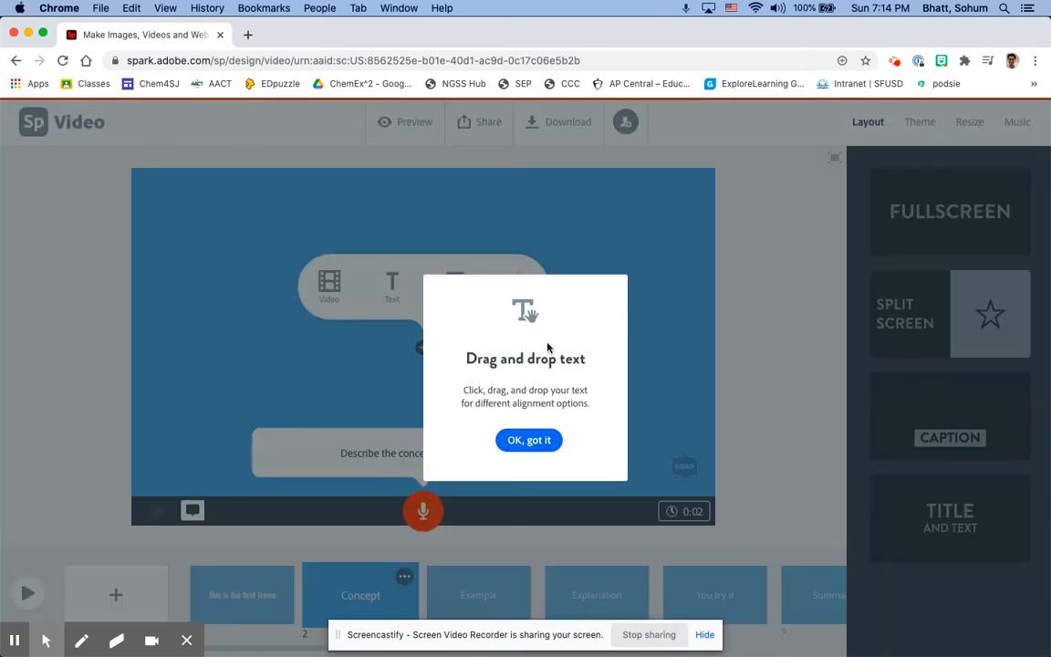
{"action": "left_click", "coordinate": [522, 441]}
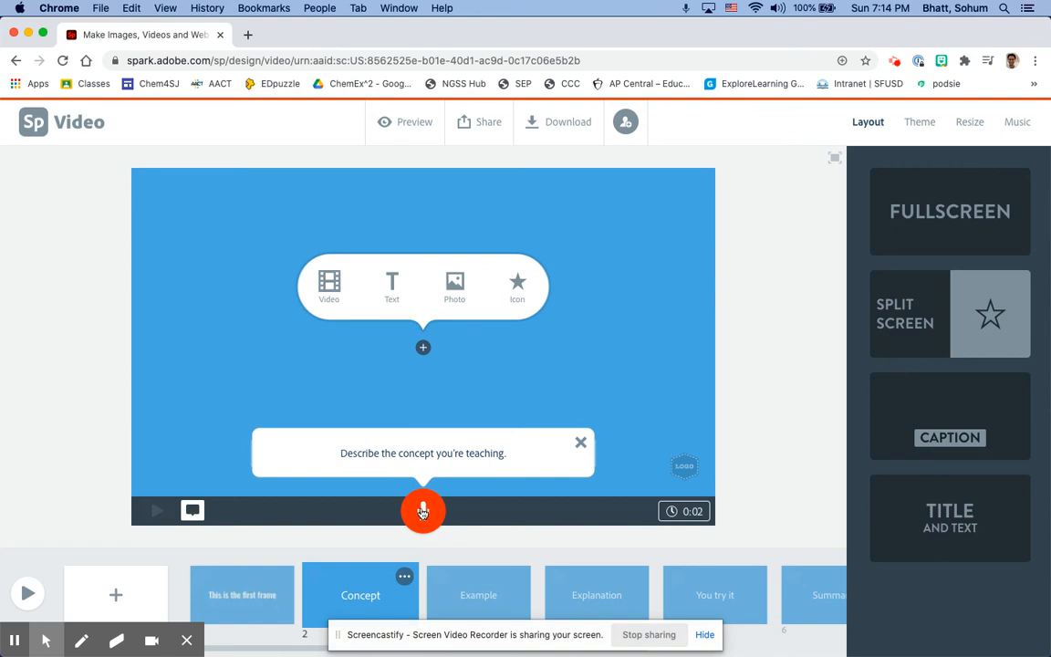
{"action": "left_click", "coordinate": [919, 122]}
{"action": "left_click", "coordinate": [941, 422]}
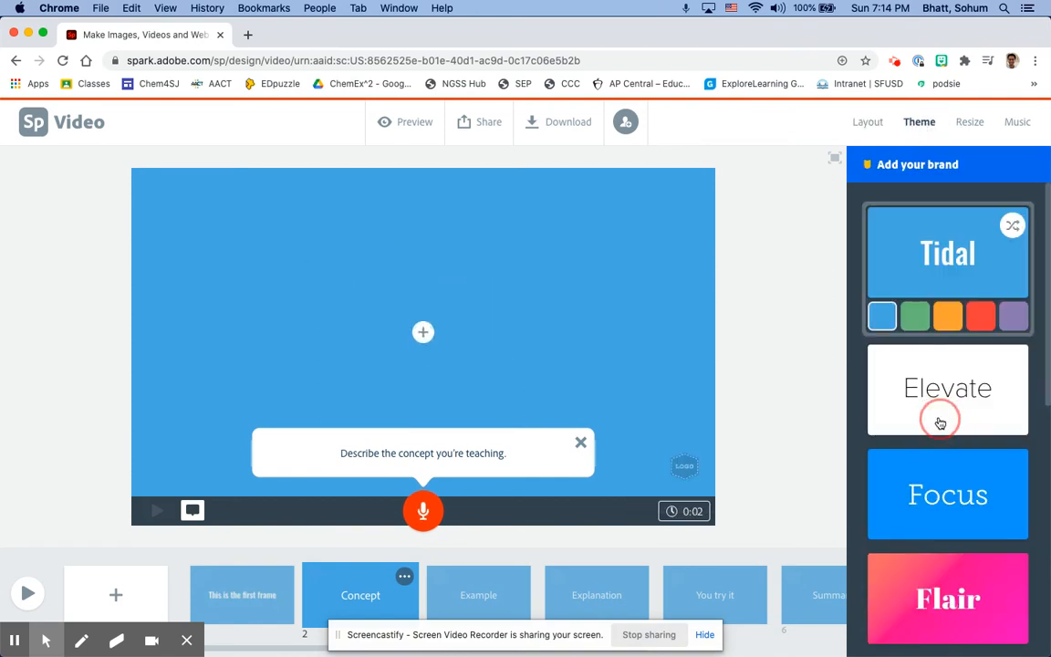
{"action": "scroll", "coordinate": [944, 595], "scroll_direction": "down", "scroll_amount": 4}
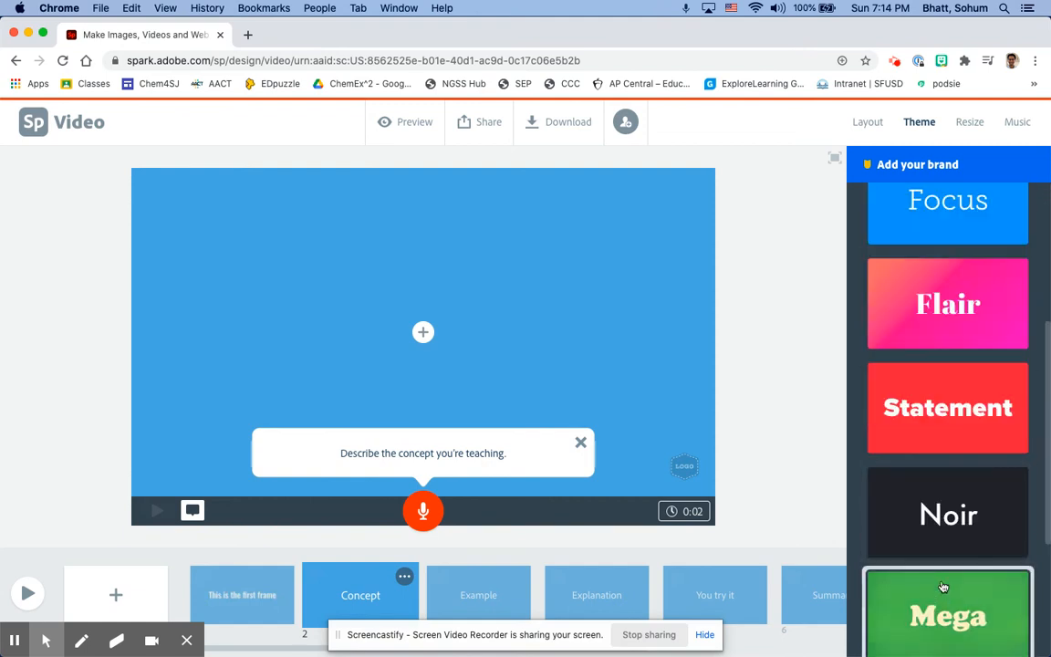
{"action": "left_click", "coordinate": [945, 515]}
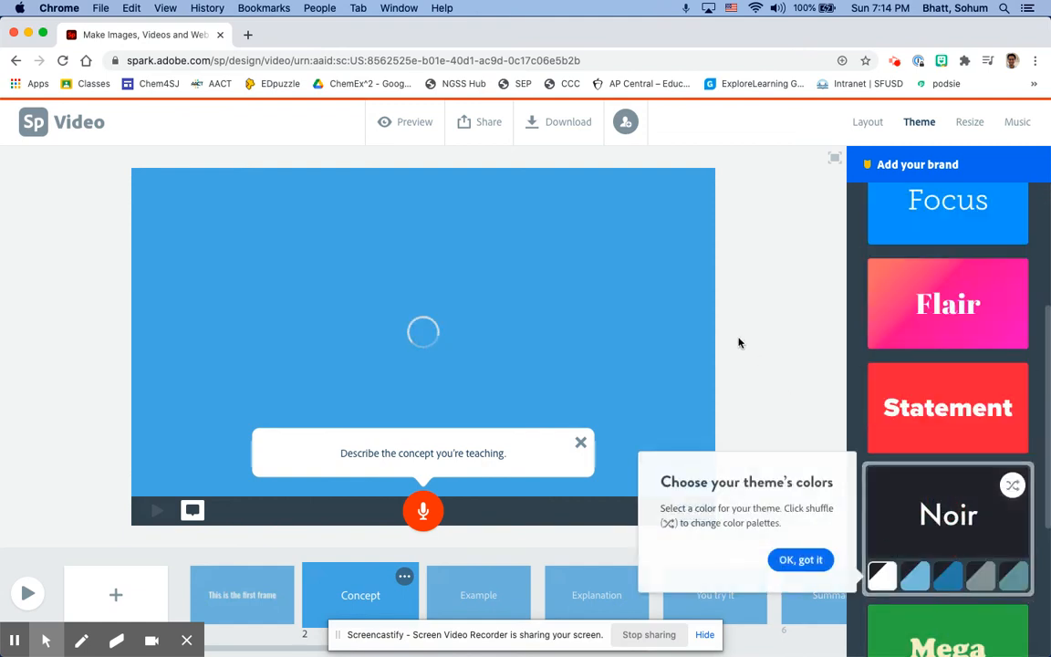
Review the video's size formats and background music choices, and close the Concept slide's prompt
{"action": "left_click", "coordinate": [972, 124]}
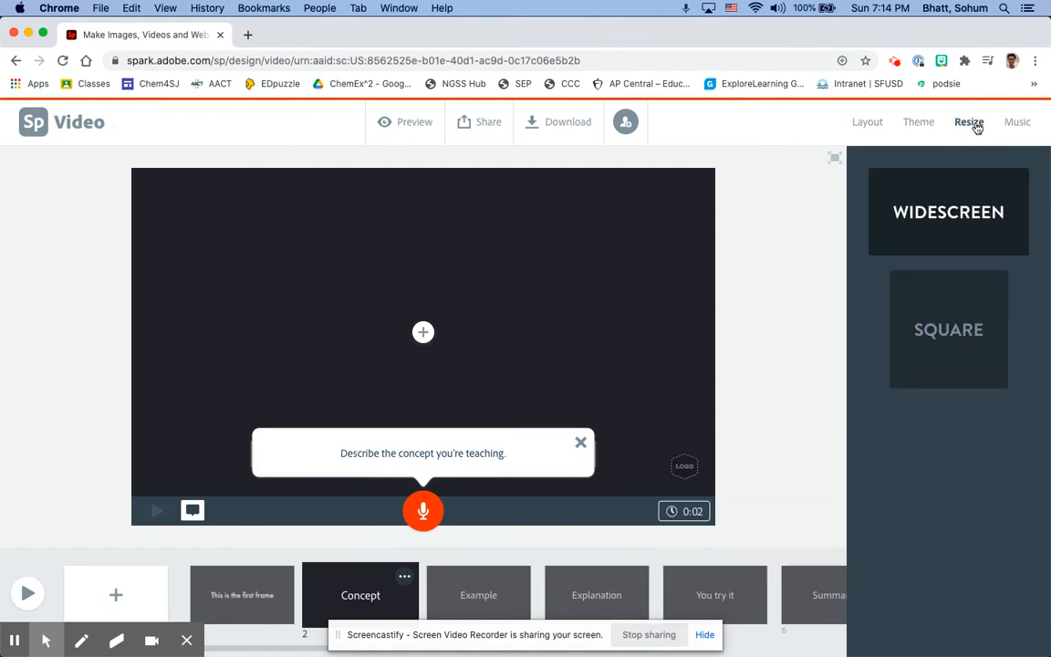
{"action": "left_click", "coordinate": [1018, 124]}
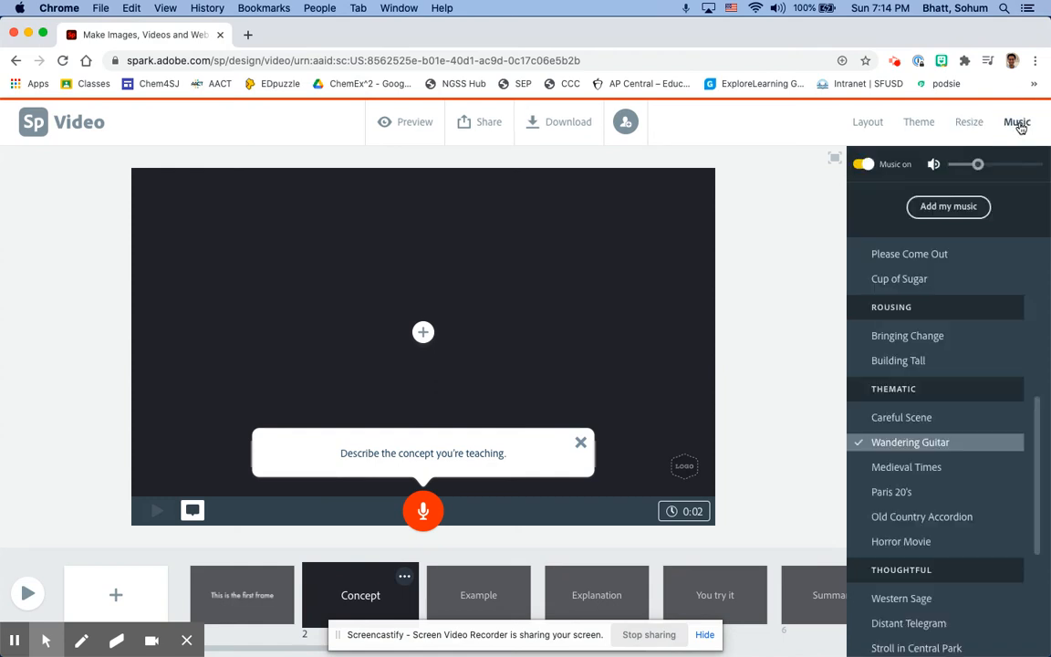
{"action": "scroll", "coordinate": [939, 519], "scroll_direction": "down", "scroll_amount": 4}
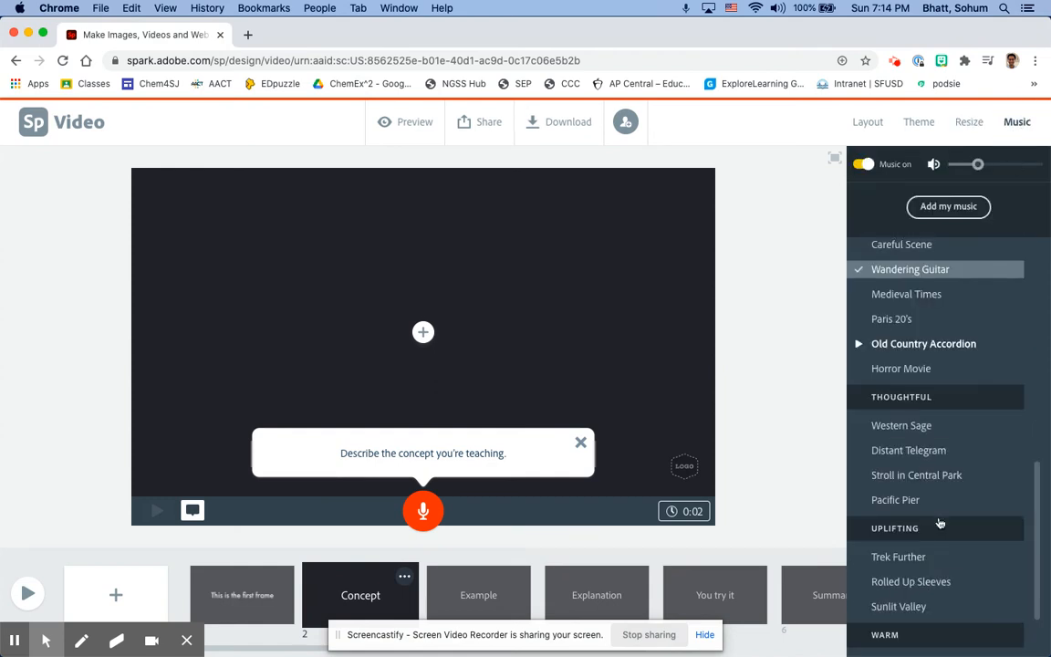
{"action": "scroll", "coordinate": [939, 522], "scroll_direction": "down", "scroll_amount": 2}
{"action": "scroll", "coordinate": [939, 521], "scroll_direction": "up", "scroll_amount": 6}
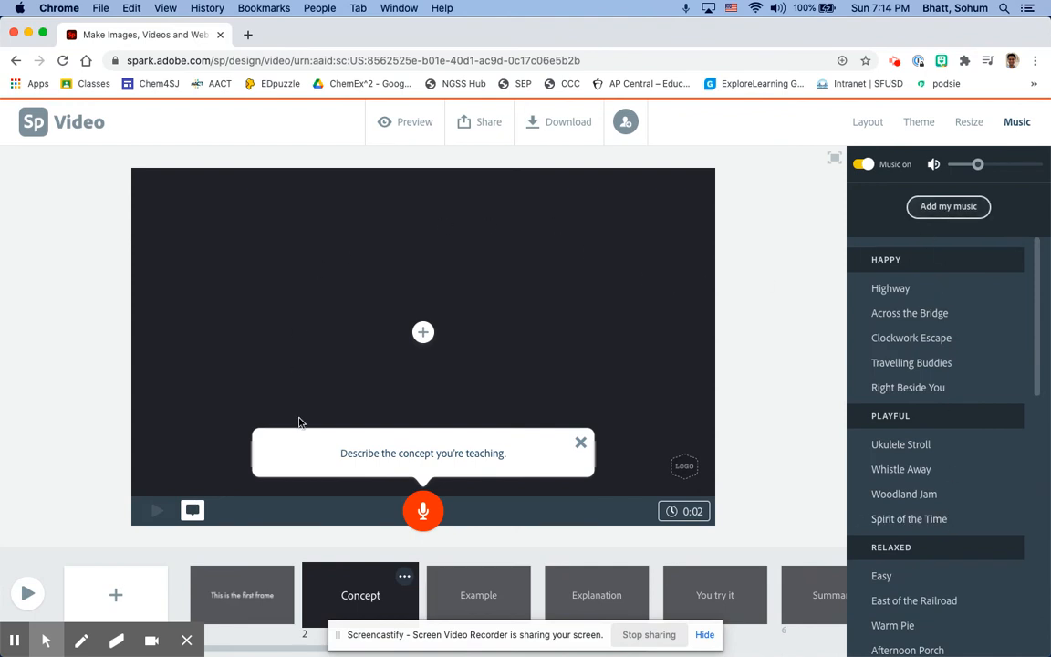
{"action": "left_click", "coordinate": [580, 443]}
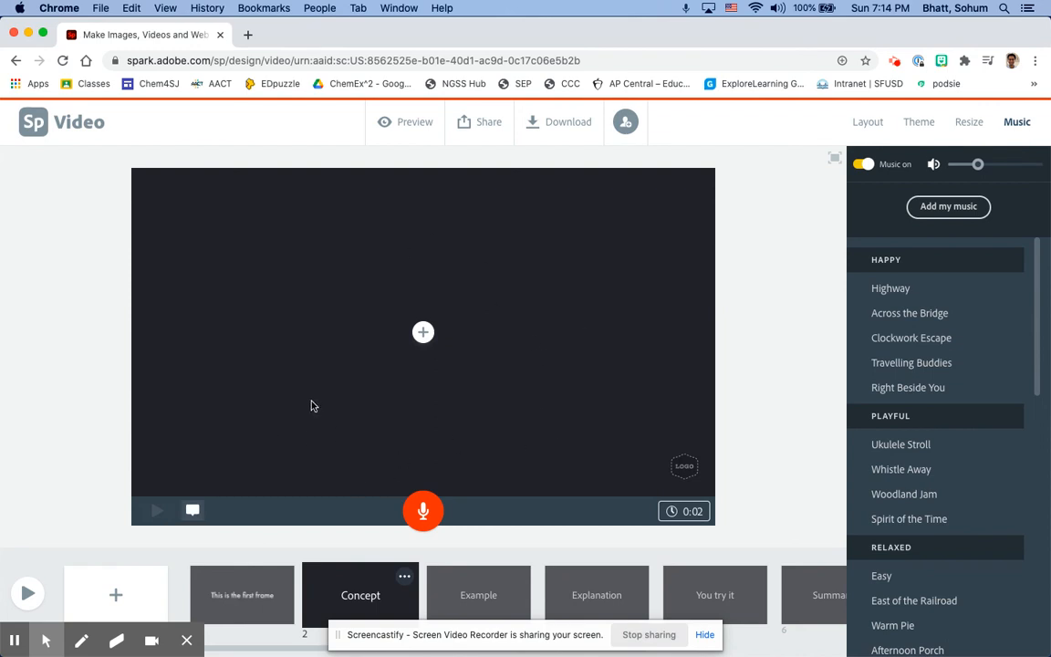
Review the video's sharing options, project link and collaborator invitation dialog
{"action": "left_click", "coordinate": [479, 129]}
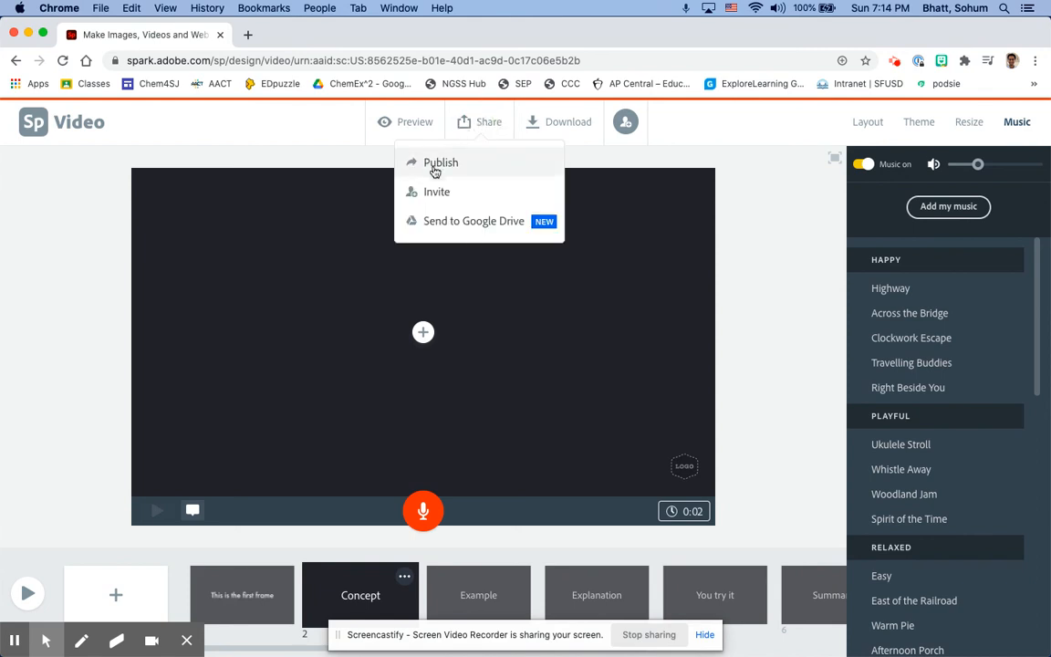
{"action": "left_click", "coordinate": [813, 248]}
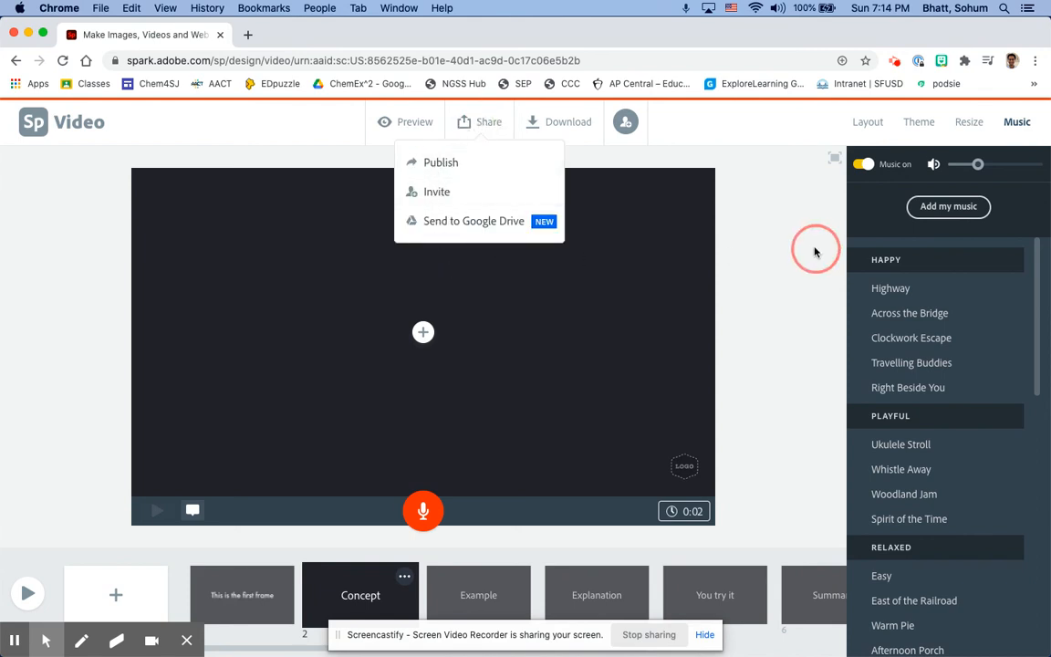
{"action": "left_click", "coordinate": [127, 60]}
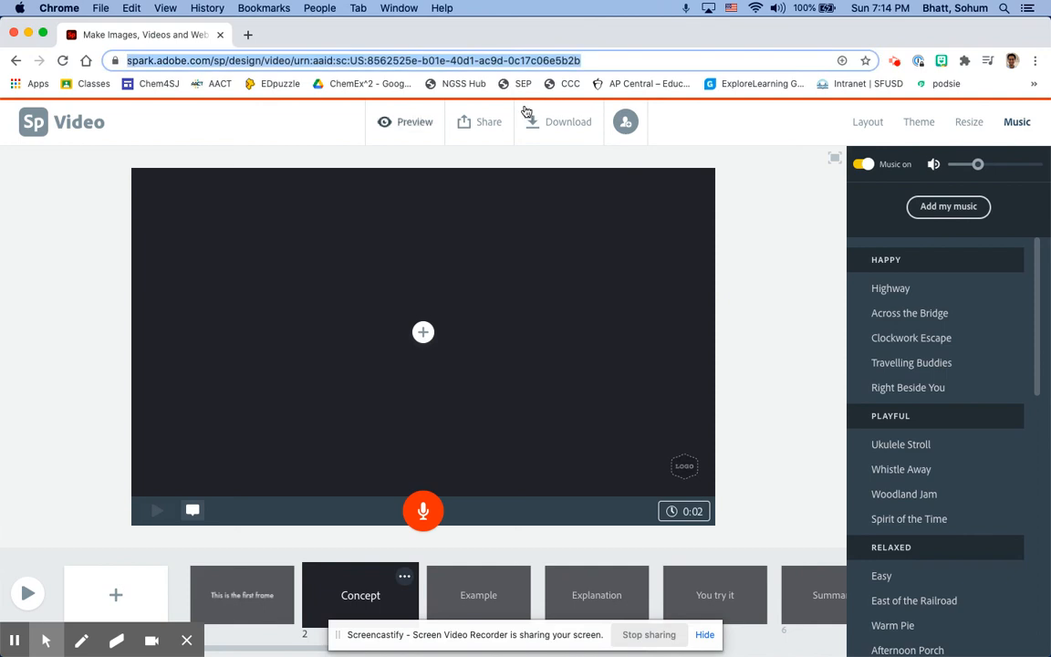
{"action": "left_click", "coordinate": [610, 194]}
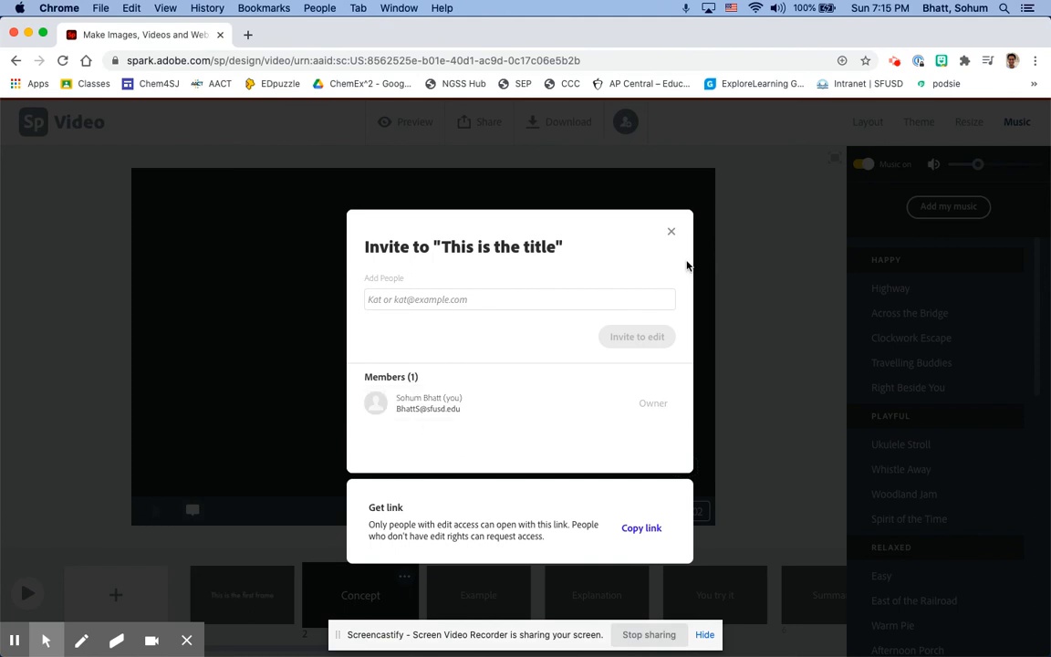
{"action": "left_click", "coordinate": [701, 233]}
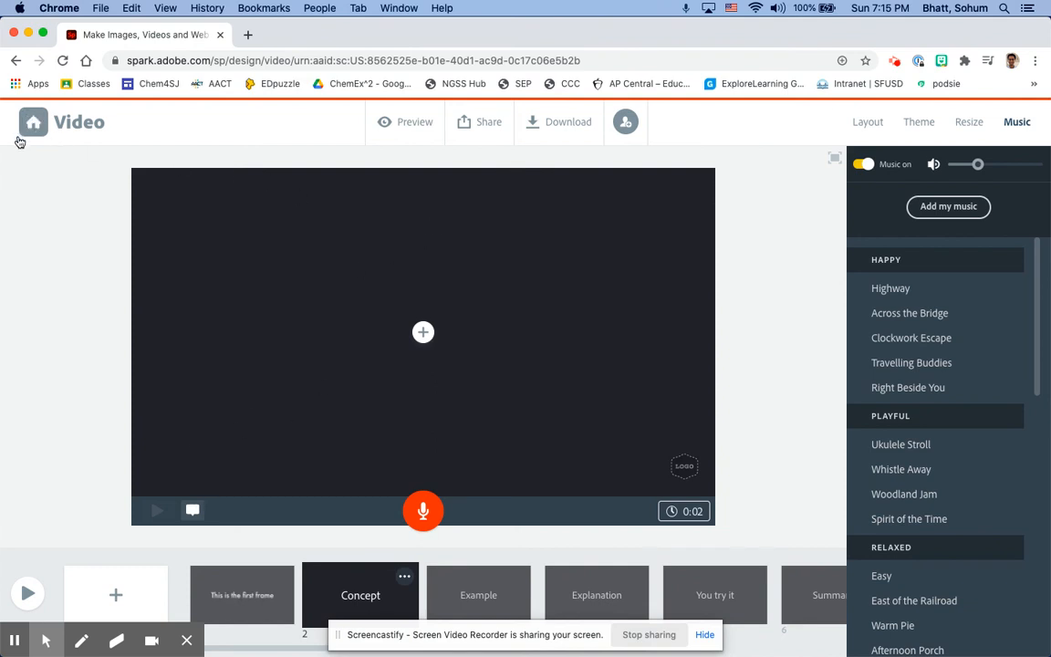
Leave the video project for the home page and search the templates for "infographic"
{"action": "left_click", "coordinate": [15, 60]}
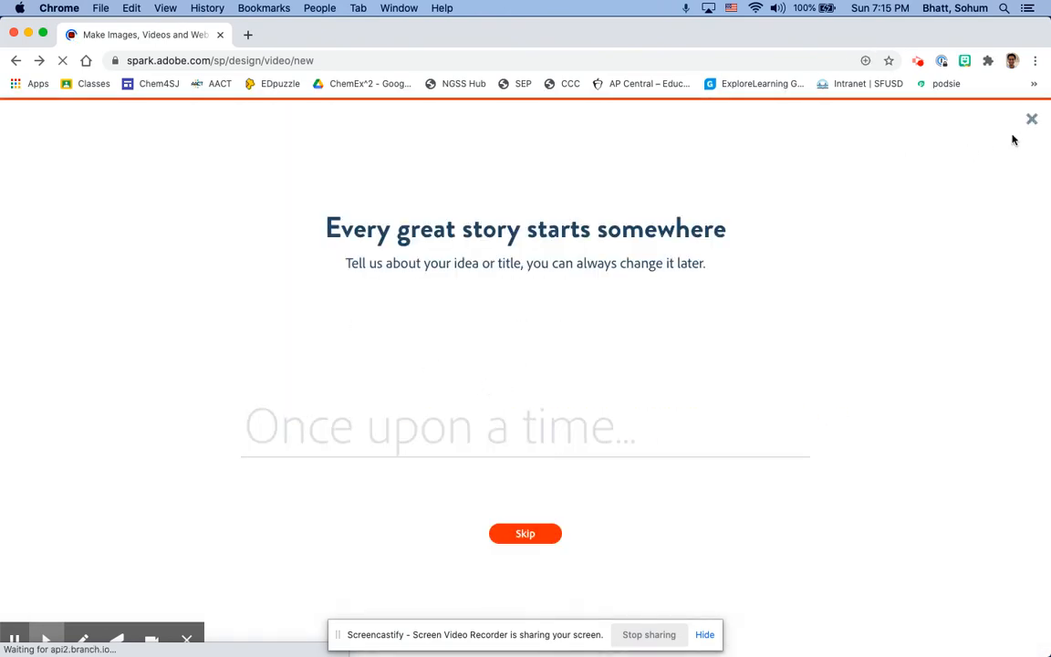
{"action": "left_click", "coordinate": [1031, 119]}
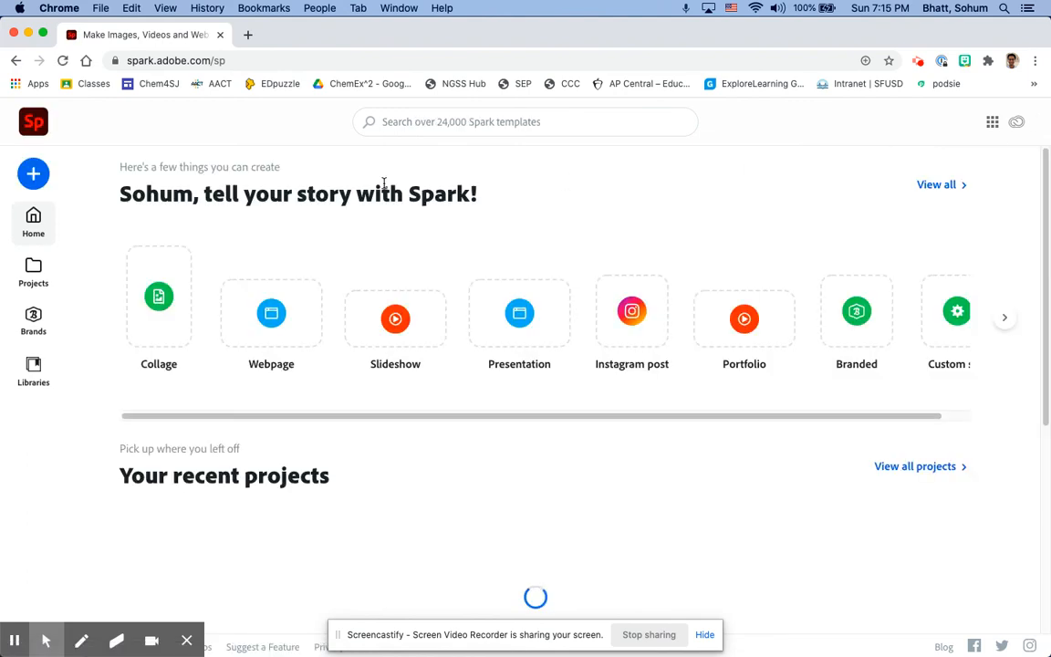
{"action": "left_click", "coordinate": [415, 122]}
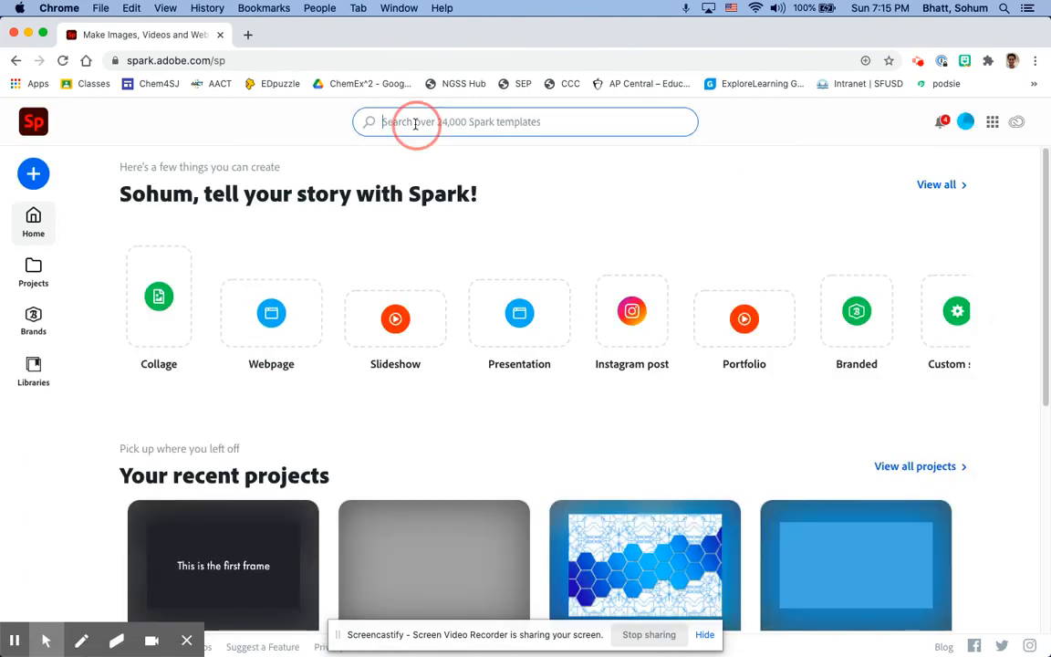
{"action": "type", "text": "infographic"}
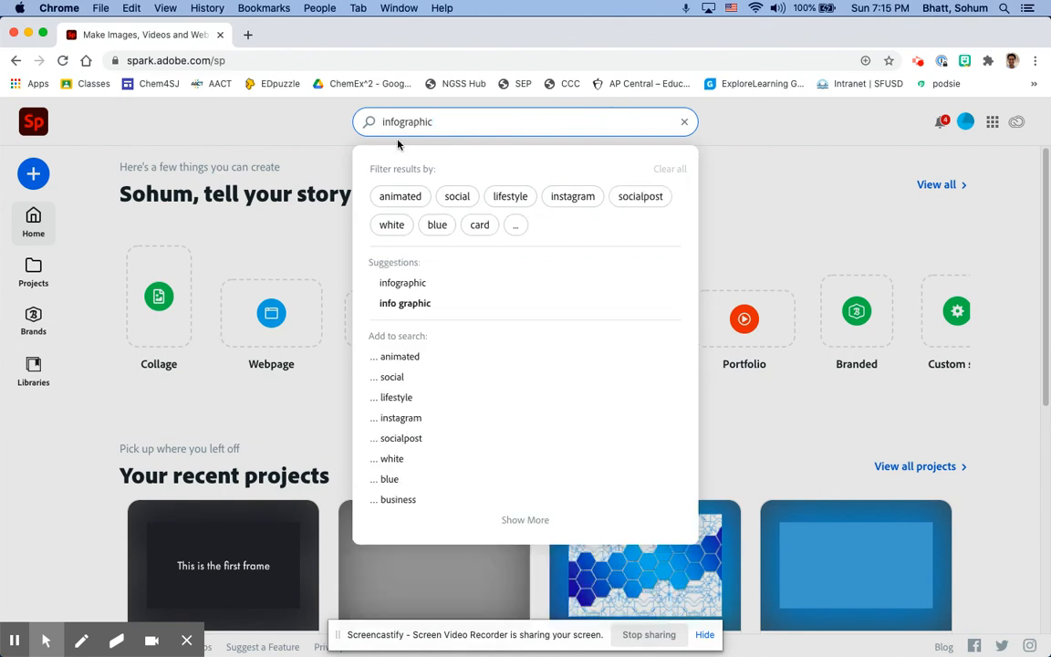
{"action": "left_click", "coordinate": [419, 288]}
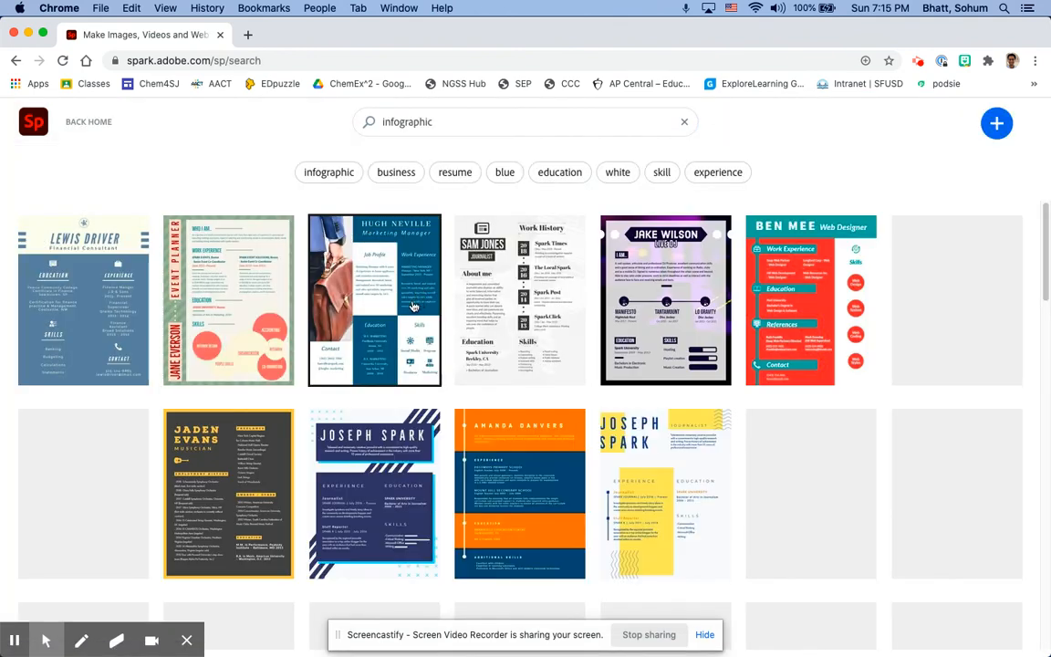
Browse the infographic templates and open the yellow résumé design with the red border for editing
{"action": "scroll", "coordinate": [500, 495], "scroll_direction": "down", "scroll_amount": 3}
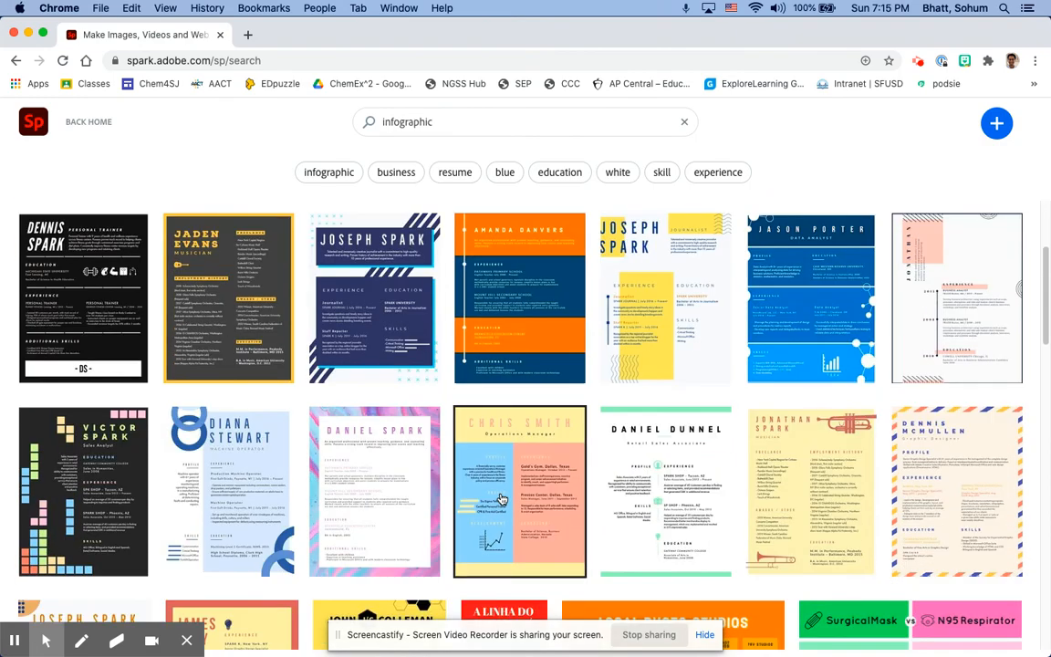
{"action": "scroll", "coordinate": [501, 495], "scroll_direction": "down", "scroll_amount": 3}
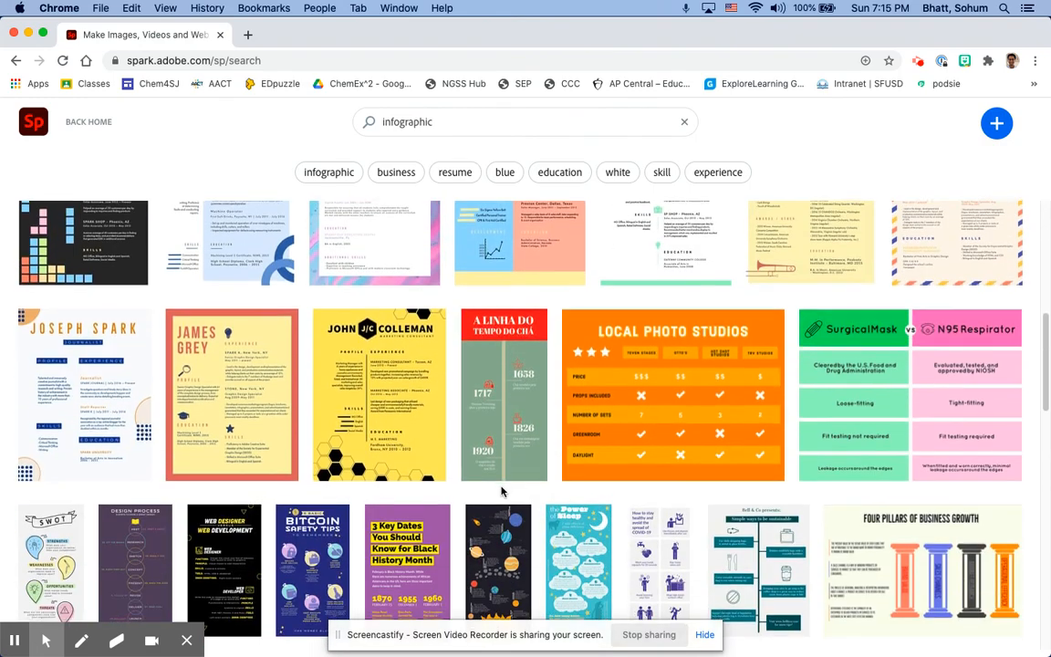
{"action": "scroll", "coordinate": [505, 492], "scroll_direction": "down", "scroll_amount": 3}
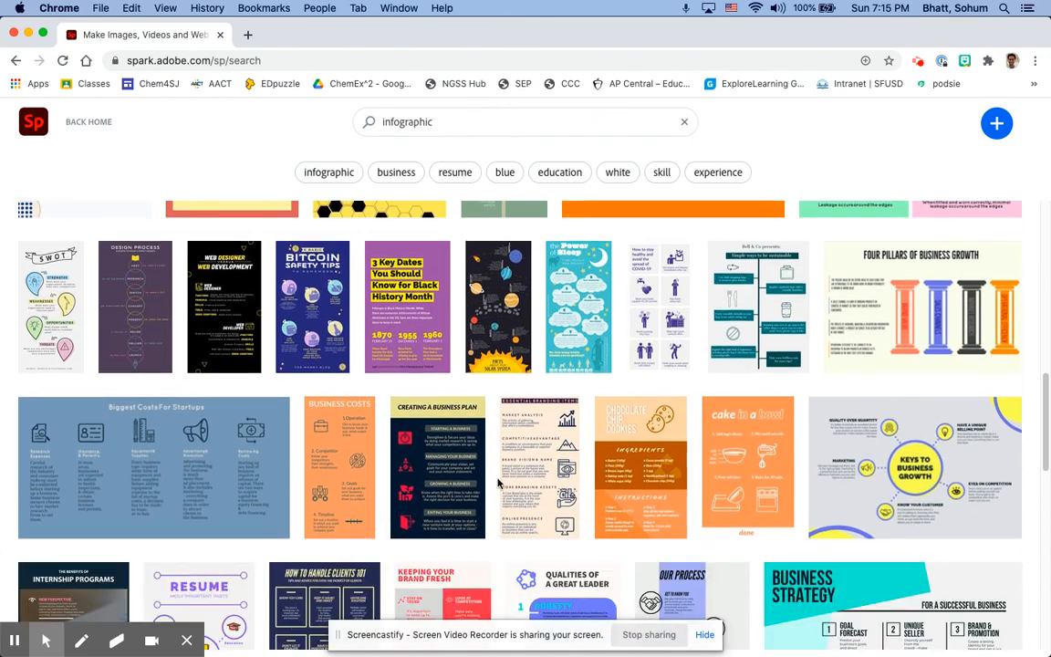
{"action": "scroll", "coordinate": [497, 482], "scroll_direction": "down", "scroll_amount": 4}
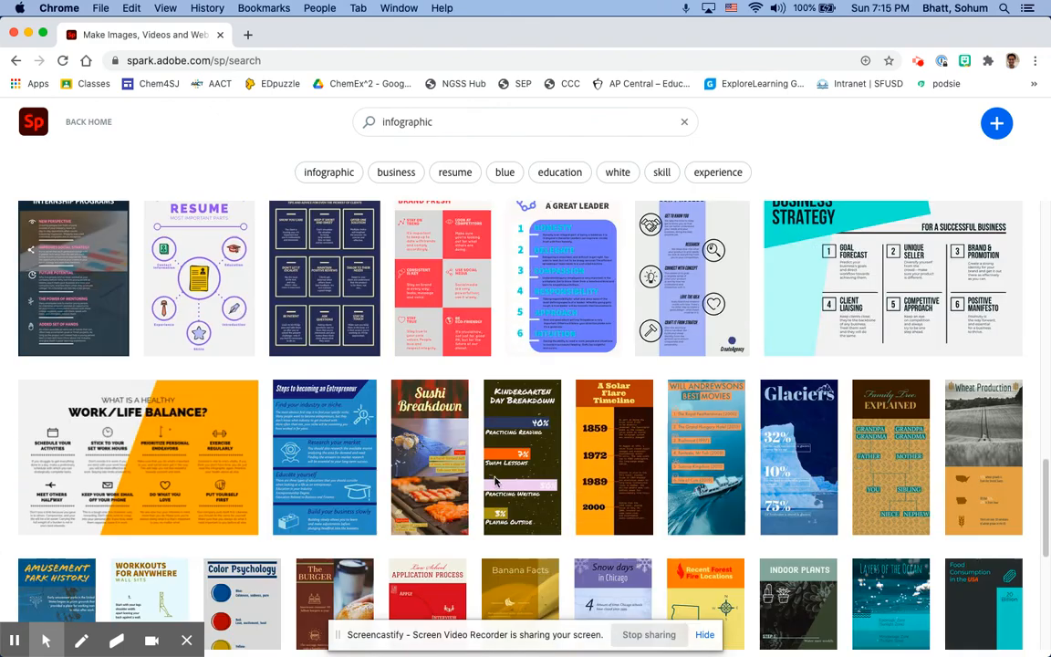
{"action": "scroll", "coordinate": [492, 479], "scroll_direction": "down", "scroll_amount": 4}
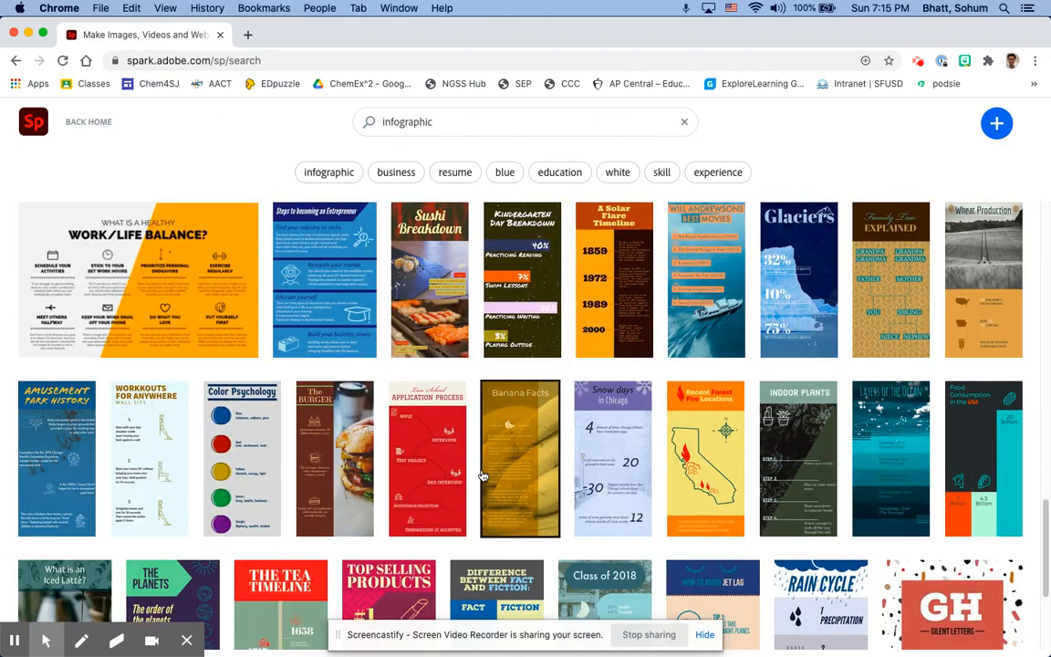
{"action": "scroll", "coordinate": [483, 475], "scroll_direction": "down", "scroll_amount": 2}
{"action": "scroll", "coordinate": [476, 471], "scroll_direction": "up", "scroll_amount": 6}
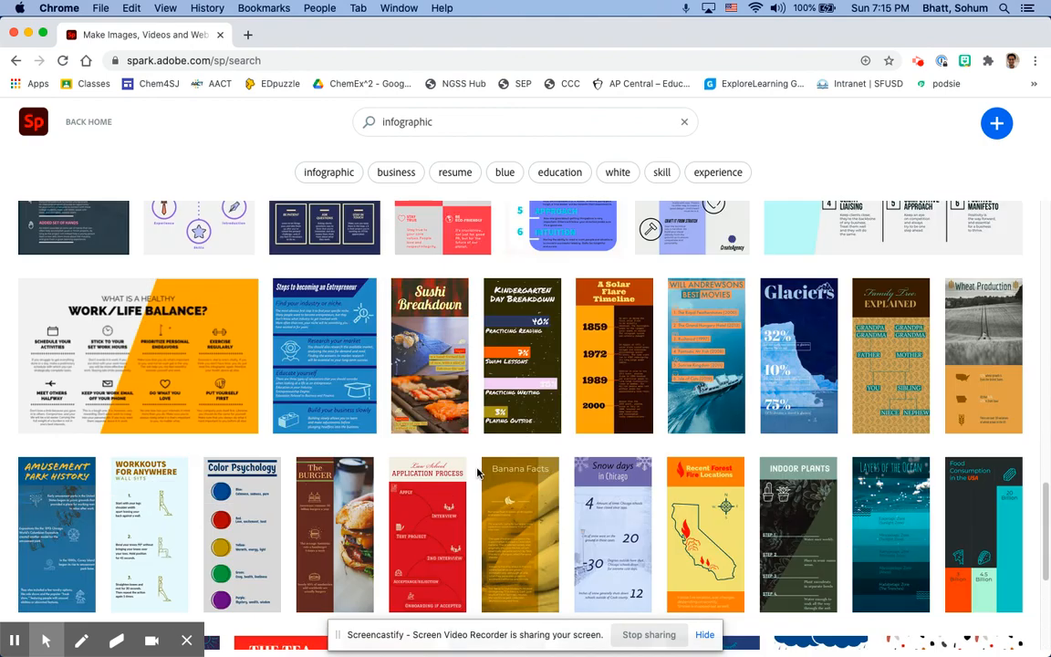
{"action": "scroll", "coordinate": [476, 471], "scroll_direction": "up", "scroll_amount": 3}
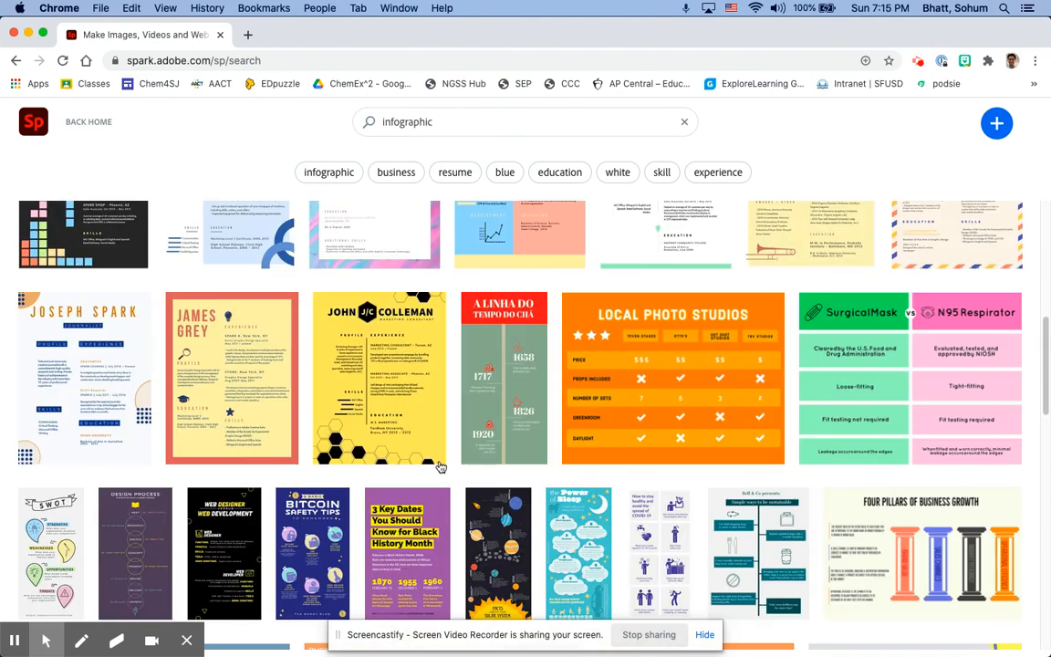
{"action": "left_click", "coordinate": [248, 355]}
{"action": "left_click", "coordinate": [497, 578]}
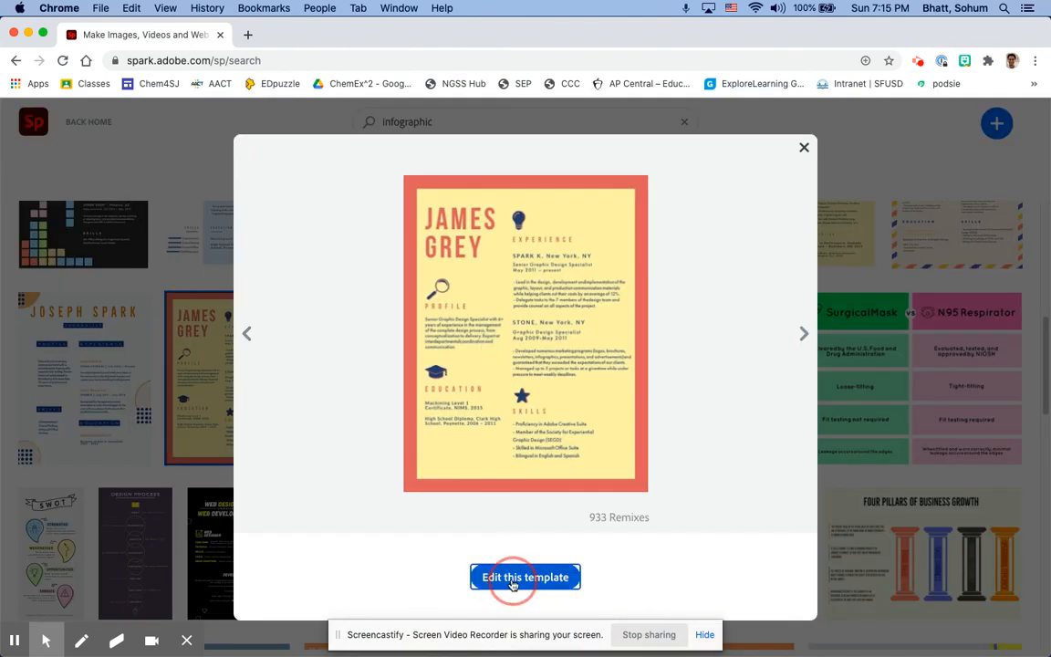